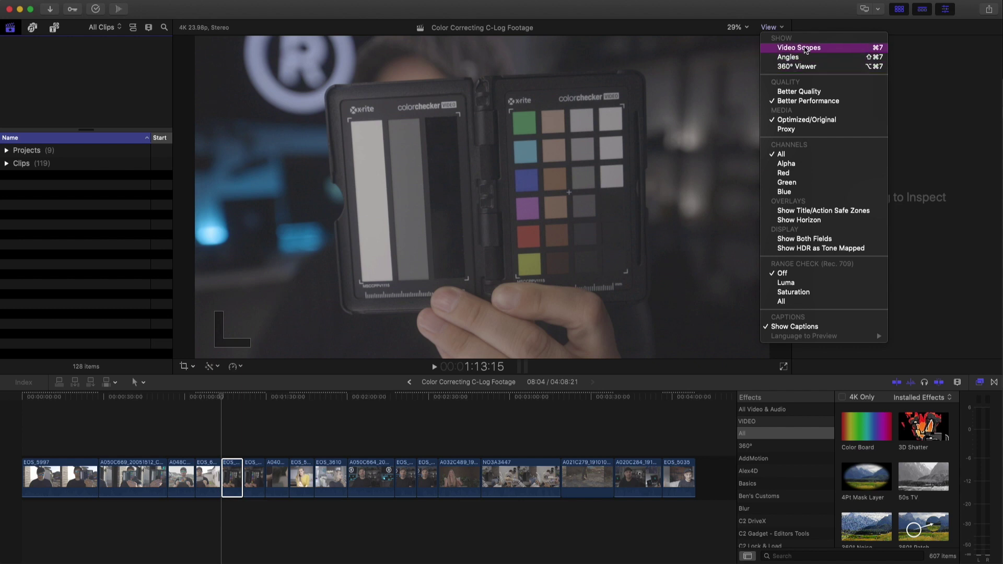
Step: Show the video scopes beside the viewer and toggle the clip's effects off and on to compare
left_click(805, 49)
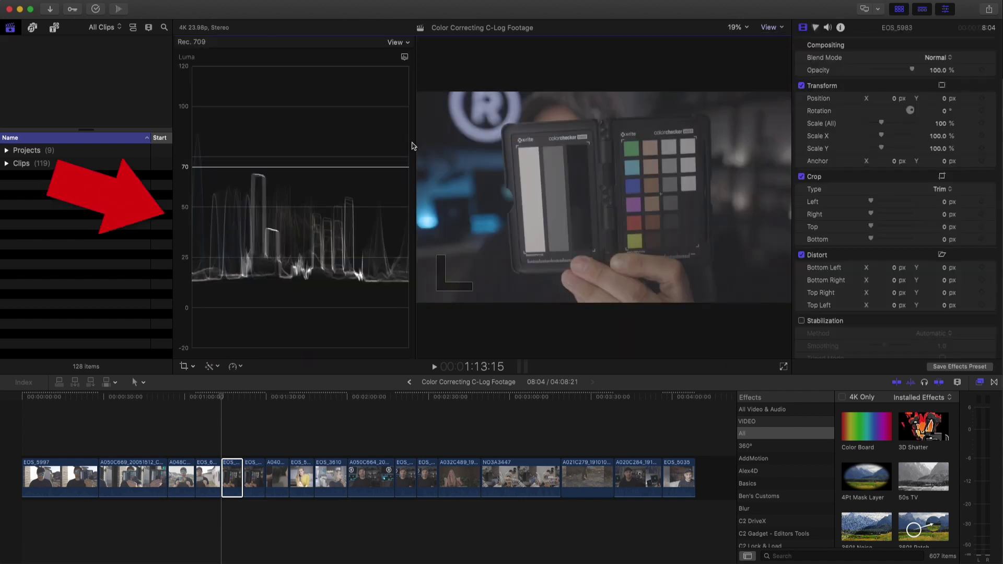
left_click_drag(417, 142, 412, 142)
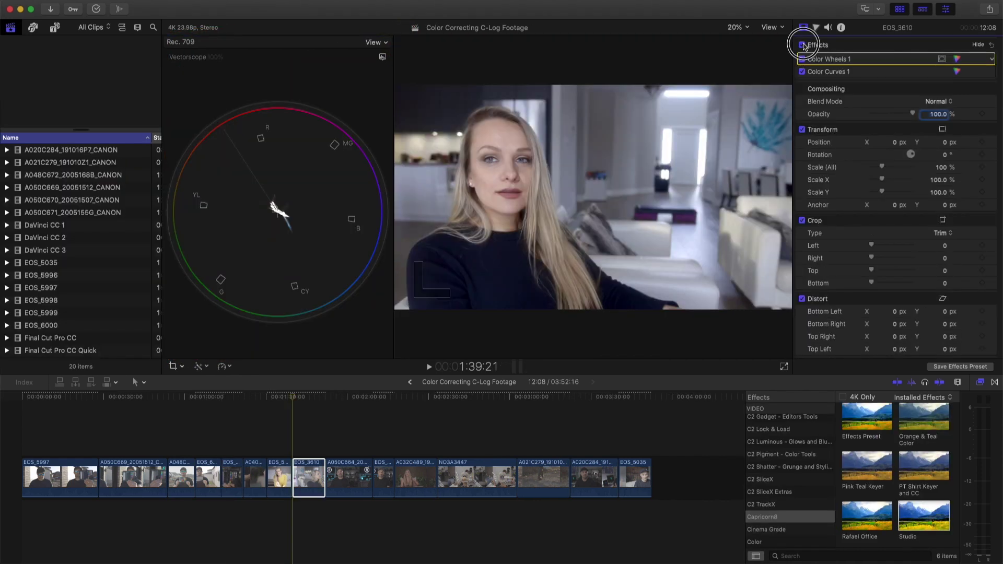
left_click(803, 45)
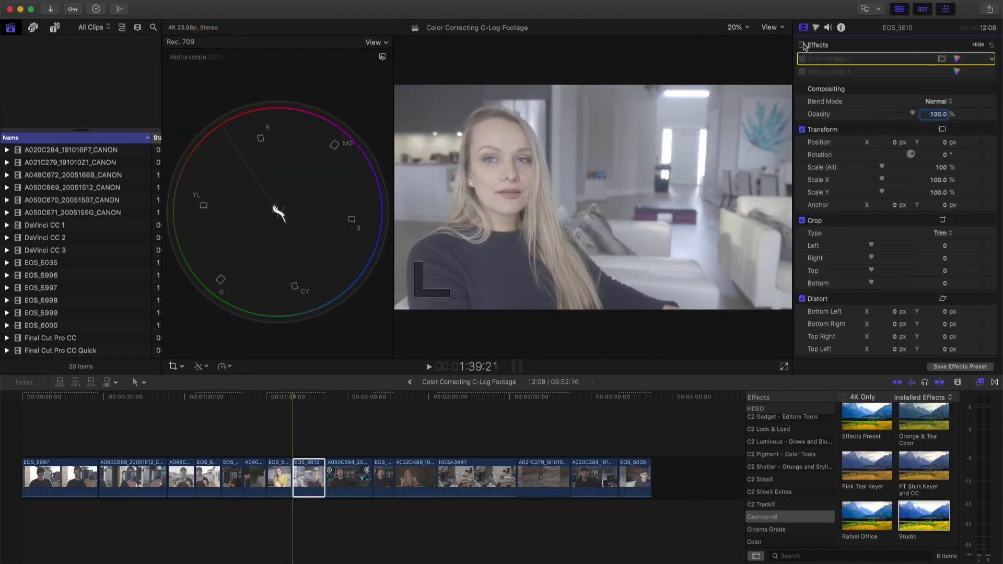
left_click(802, 45)
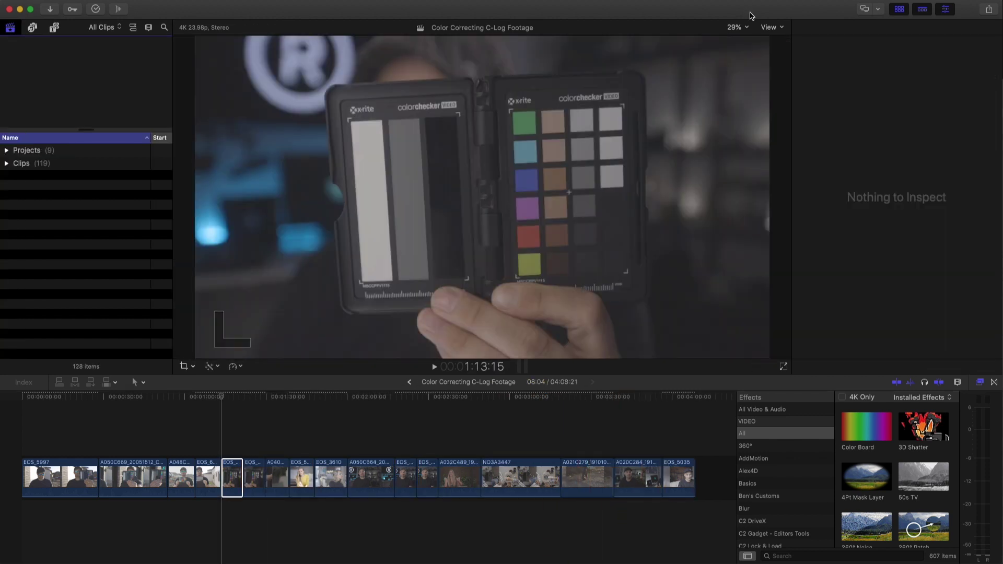
Step: Show the luma waveform beside the viewer, narrow it slightly, and select the chart clip EOS_5983
left_click(771, 29)
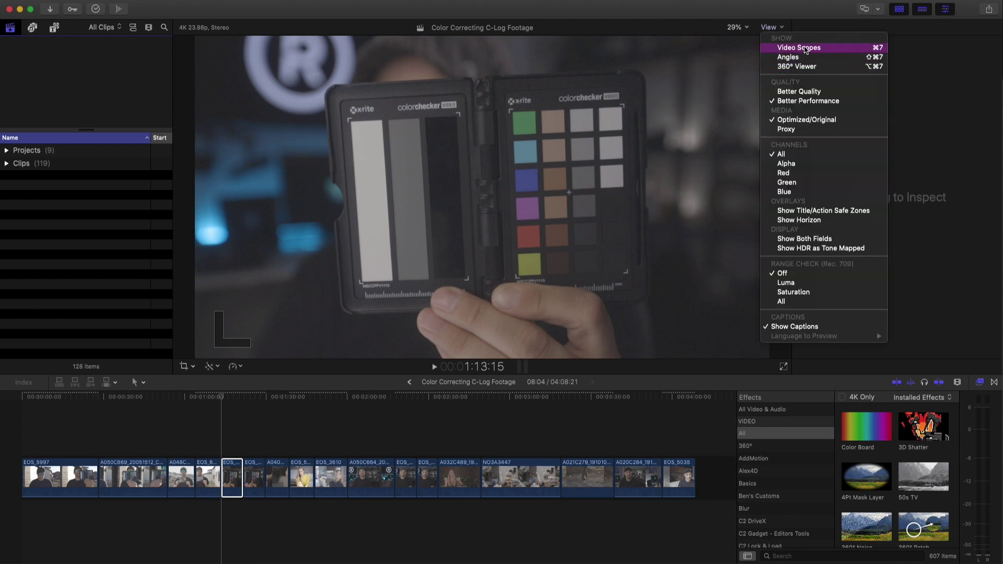
left_click(805, 48)
key("super+4")
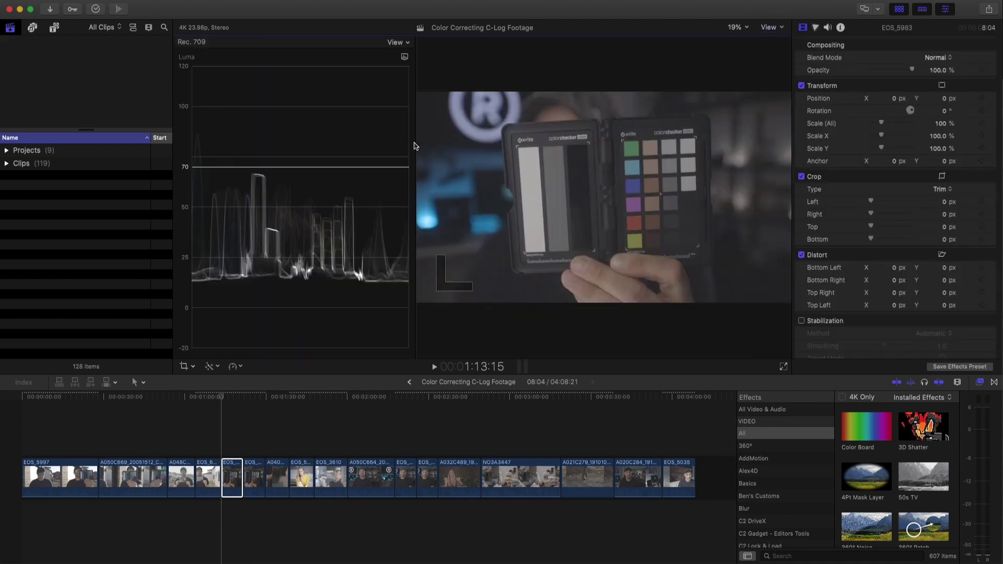
left_click_drag(417, 143, 415, 142)
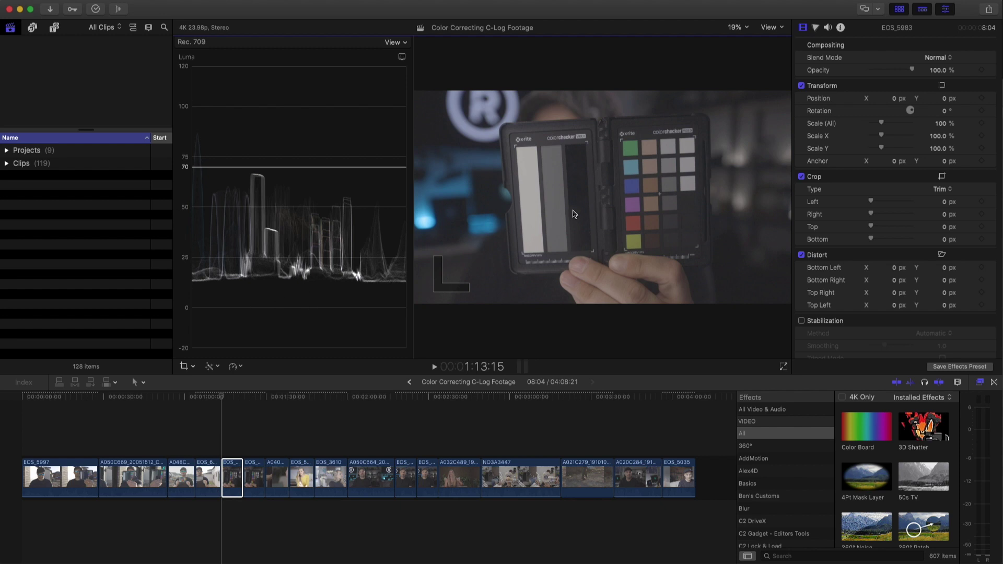
left_click(220, 394)
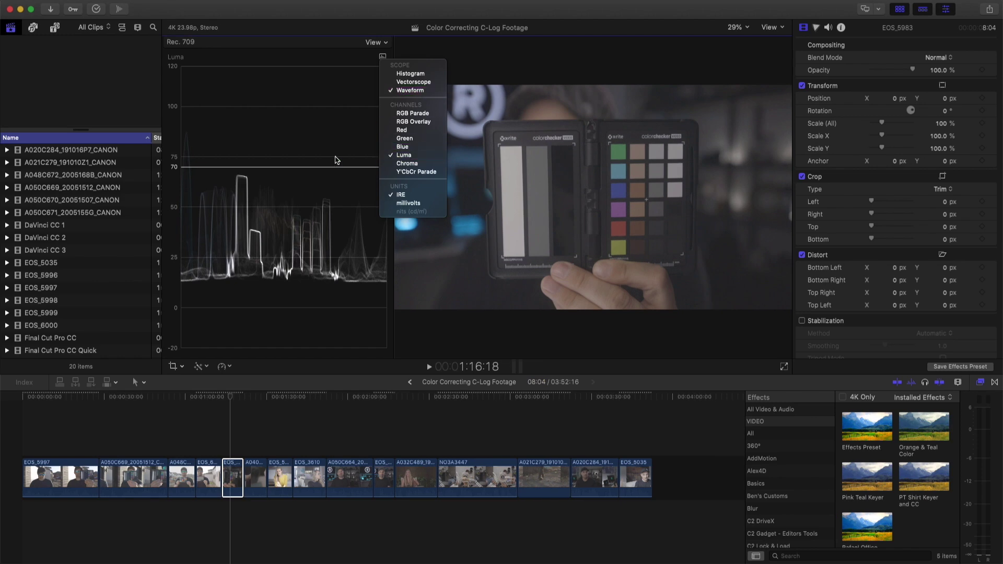
Step: Add a Color Wheels correction to the color-checker clip in the Color inspector
left_click(279, 118)
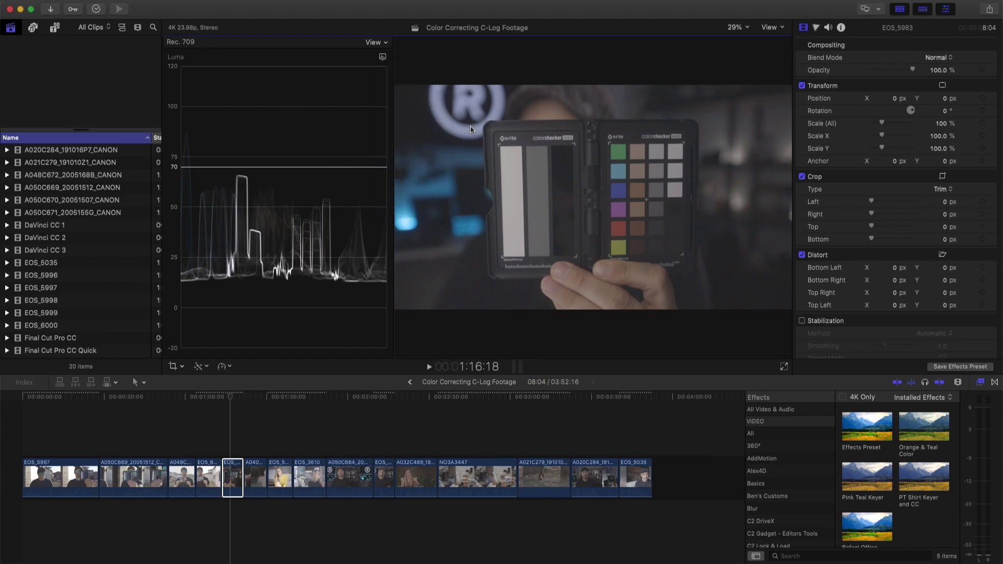
left_click(818, 29)
left_click(835, 45)
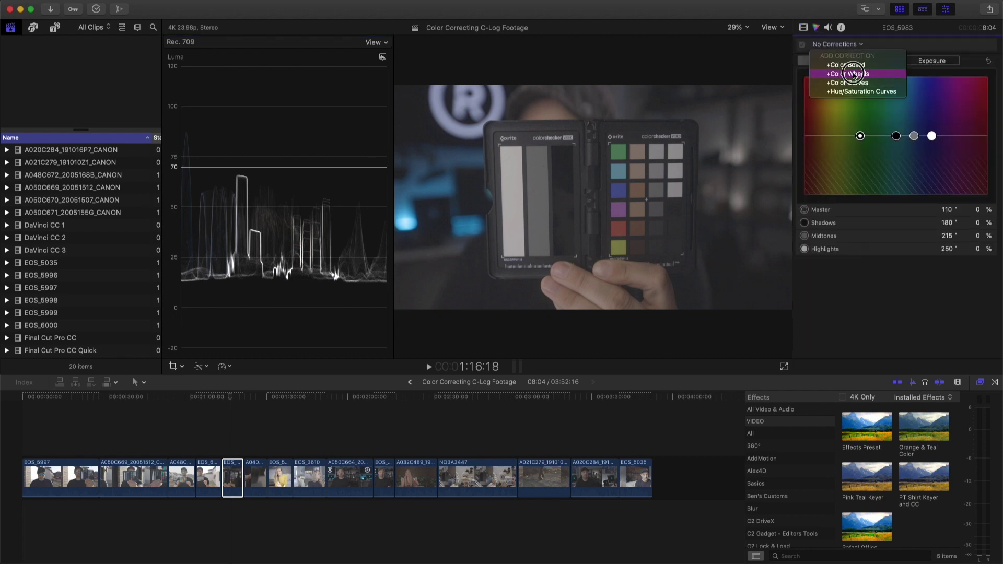
left_click(852, 76)
Step: Darken the shadows, brighten the highlights and nudge saturation so the waveform spans 0 to 100
left_click_drag(875, 185, 872, 193)
left_click_drag(986, 188, 972, 142)
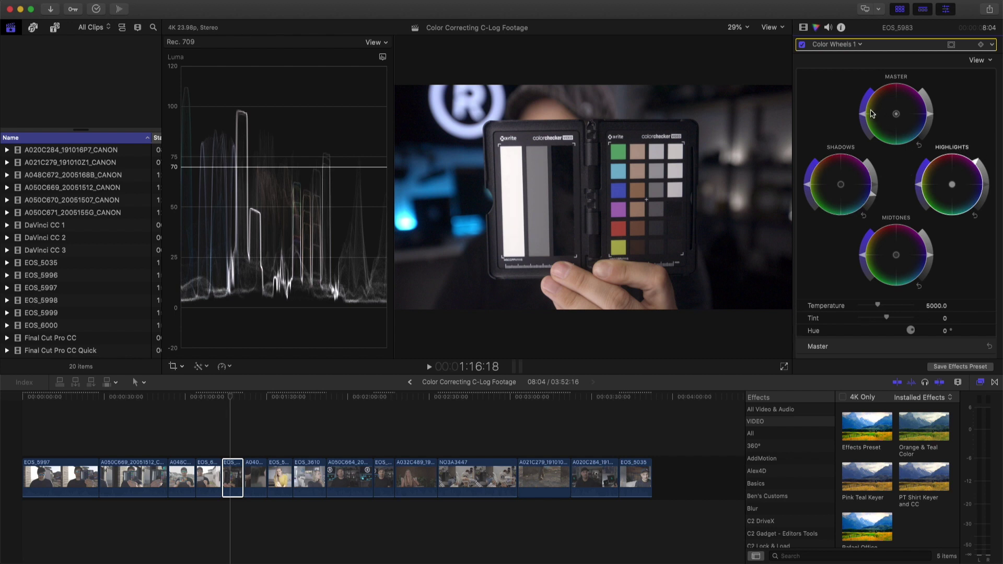
left_click_drag(864, 116, 863, 108)
Step: Crop the clip down to the chart's grey strip of white, grey and black patches
key("shift+c")
left_click_drag(395, 86, 505, 153)
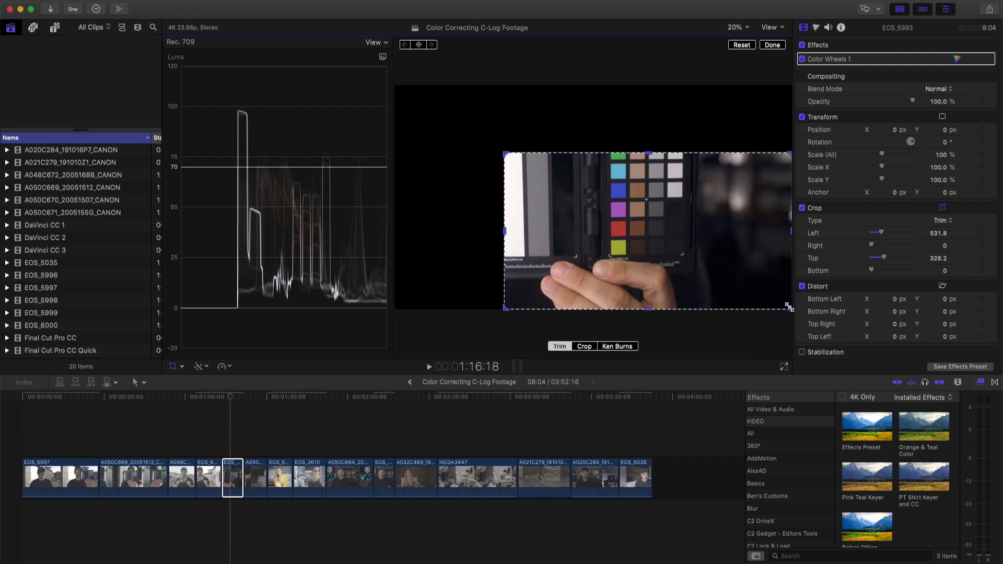
left_click_drag(789, 308, 572, 235)
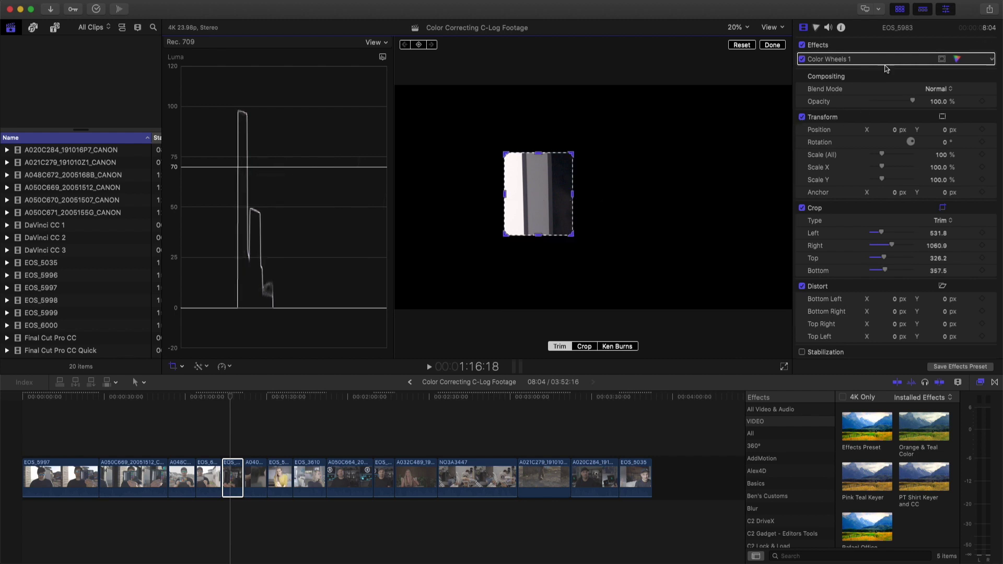
left_click(956, 58)
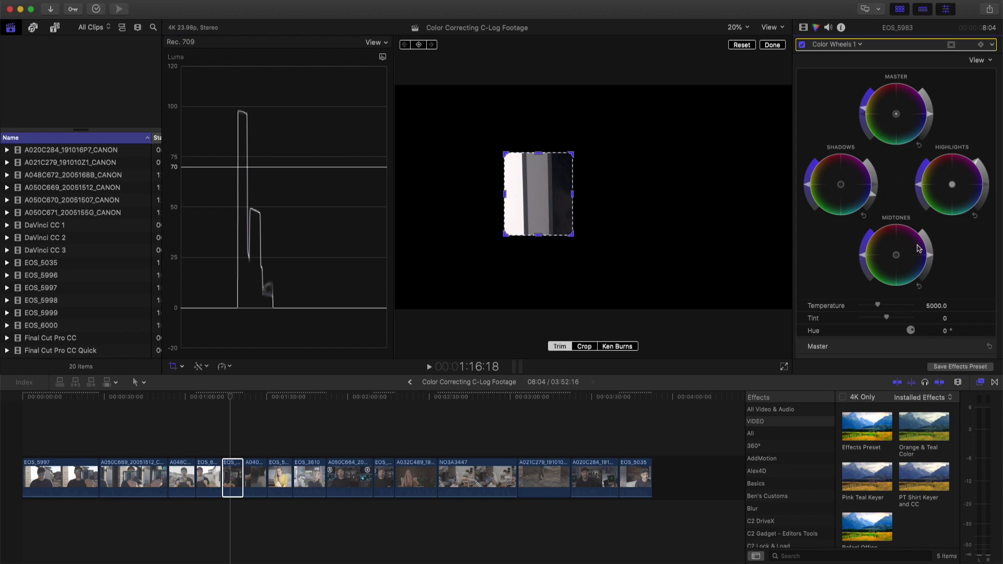
left_click(930, 255)
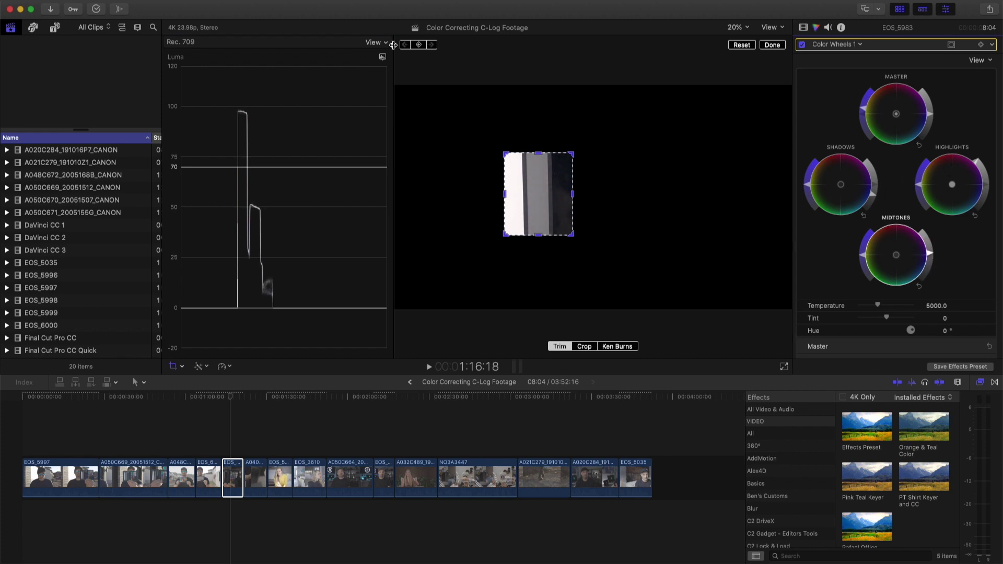
left_click(383, 57)
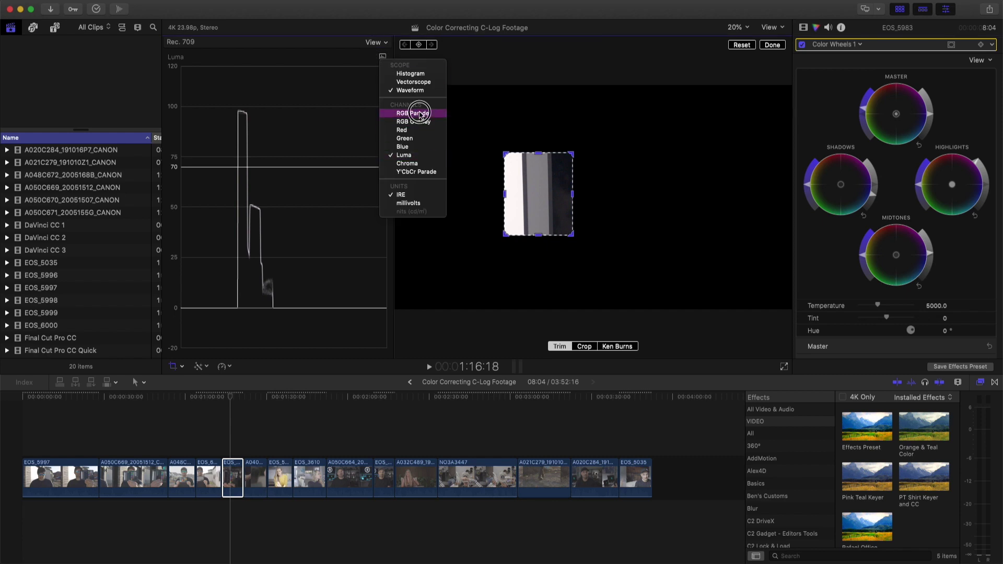
Step: Switch the scope to RGB Parade and balance the midtones, checking white near 100 and grey near 50
left_click(421, 114)
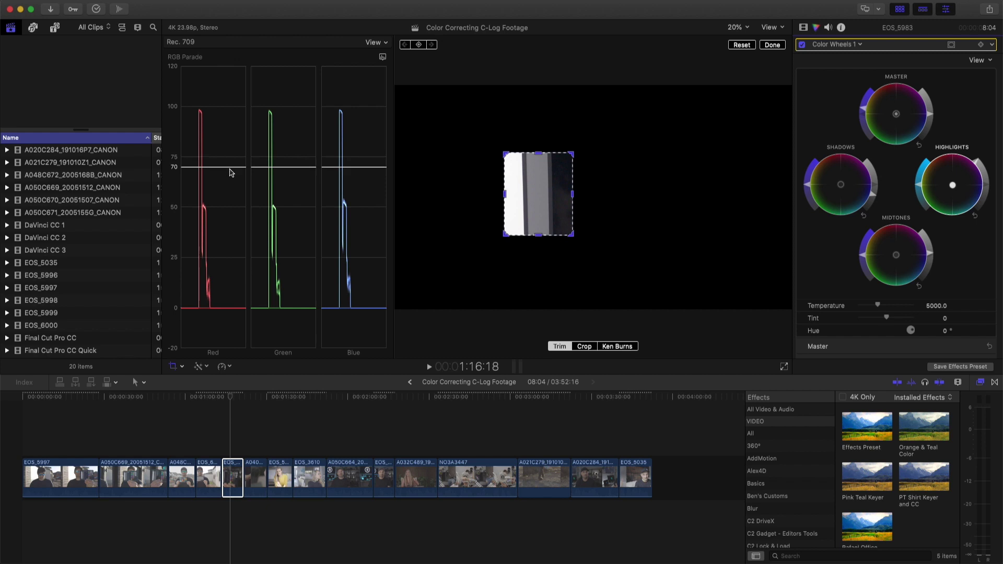
left_click_drag(231, 173, 241, 207)
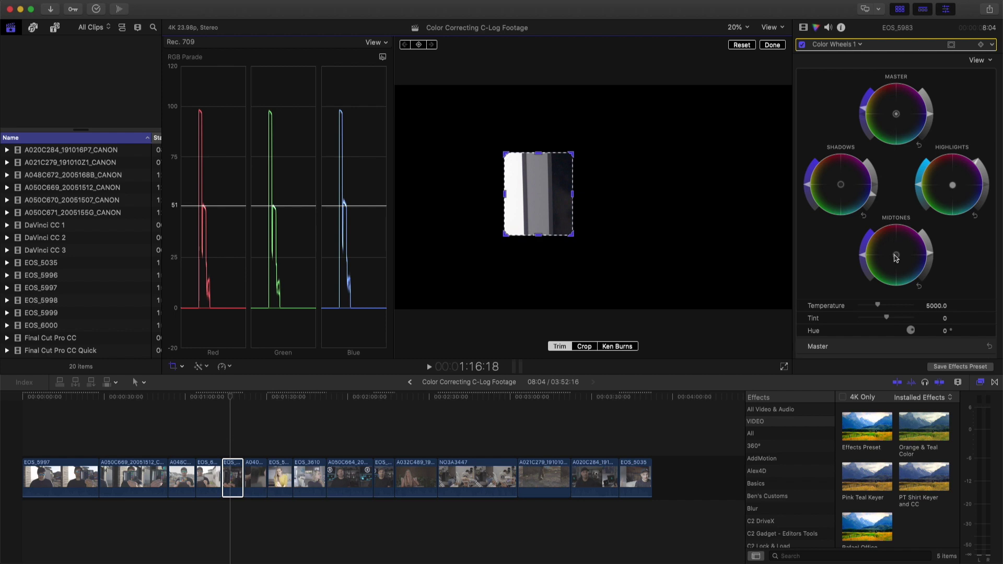
left_click_drag(895, 258, 891, 261)
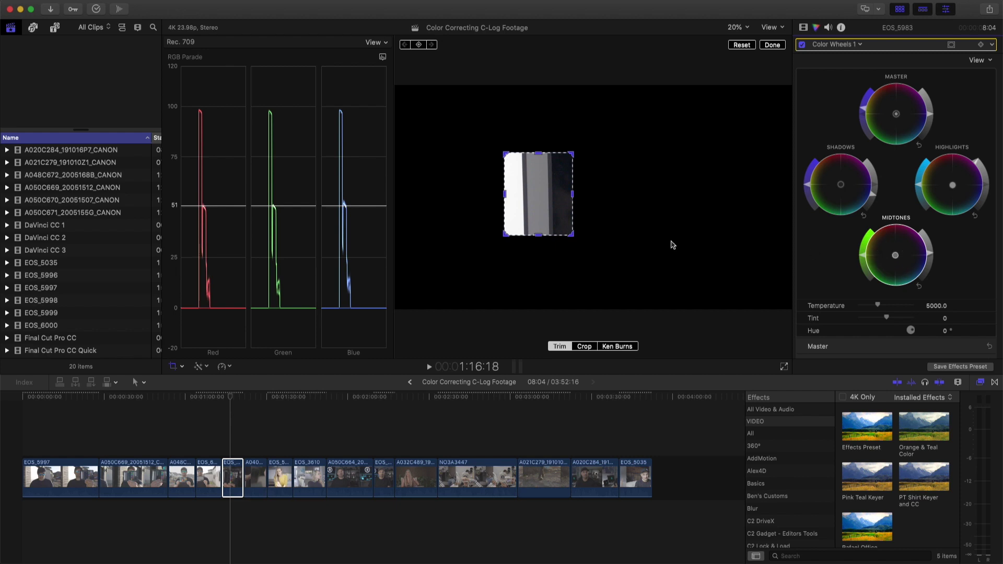
left_click_drag(278, 261, 280, 286)
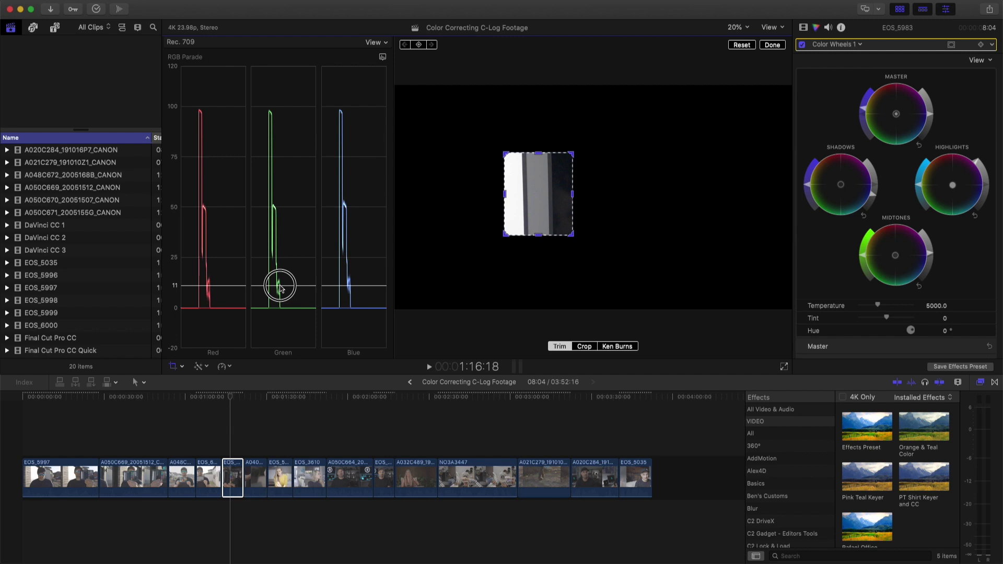
left_click_drag(281, 287, 278, 170)
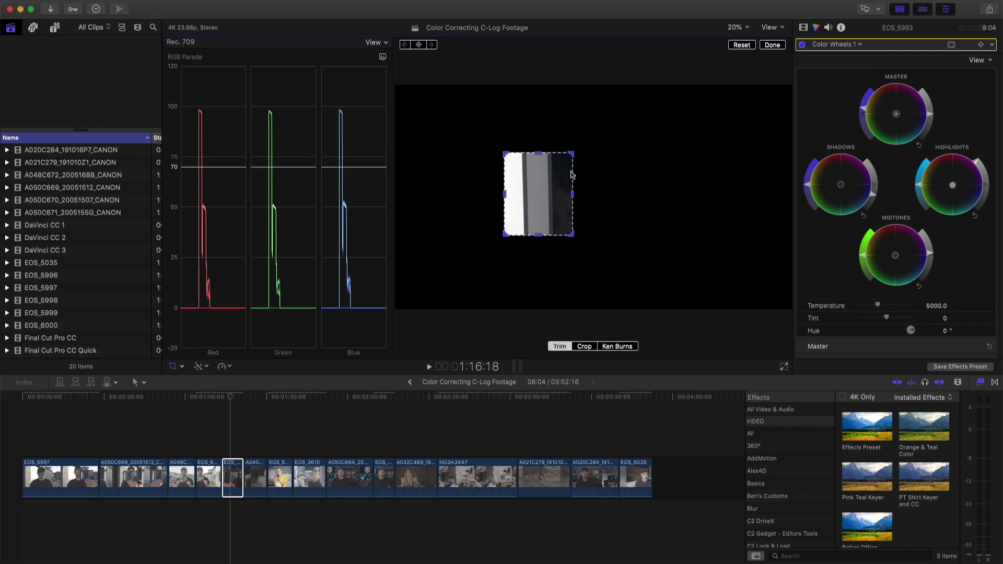
Step: Move the crop onto a patch of the hand's skin and switch the scope to Vectorscope
left_click(804, 27)
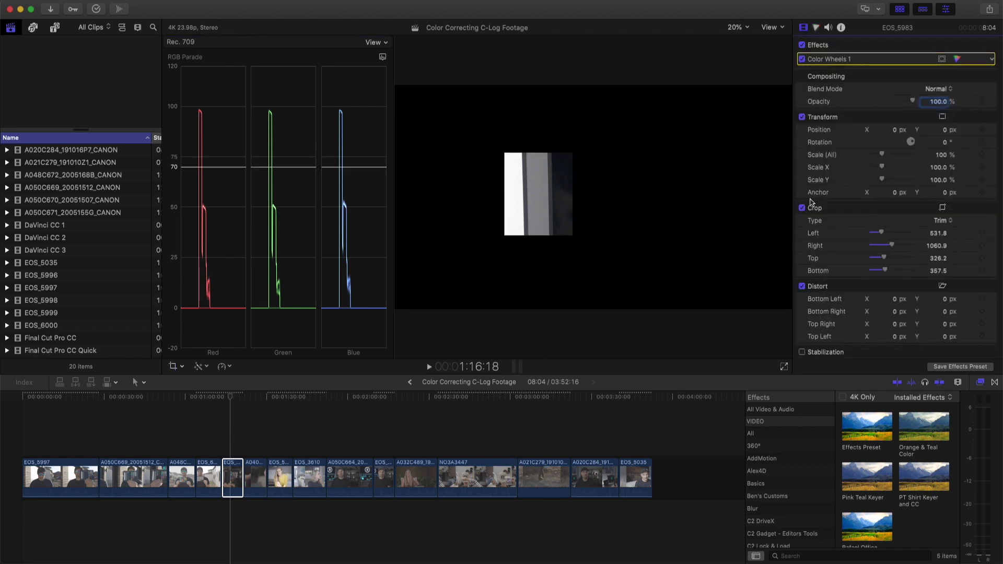
left_click(977, 207)
left_click(942, 208)
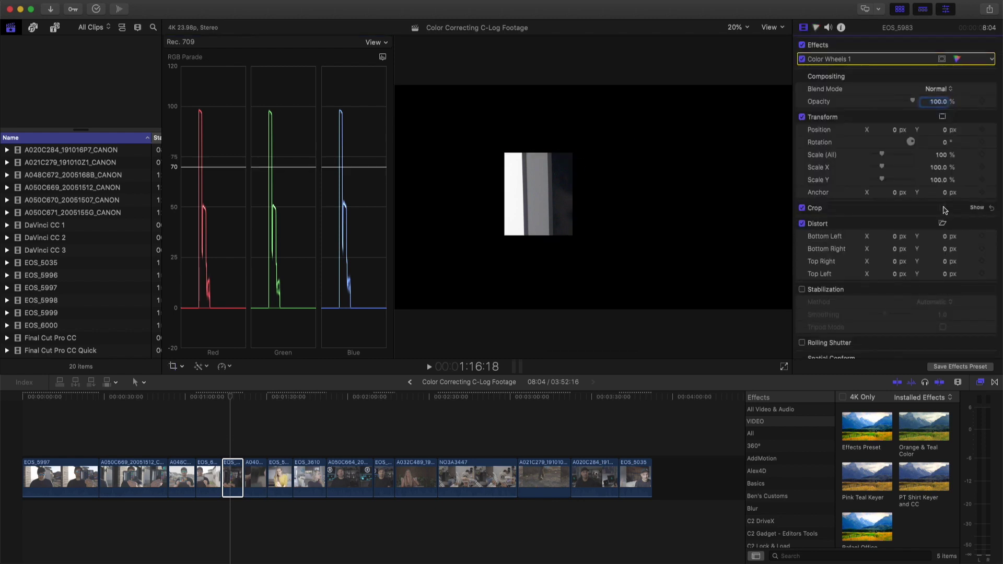
left_click_drag(552, 227, 588, 282)
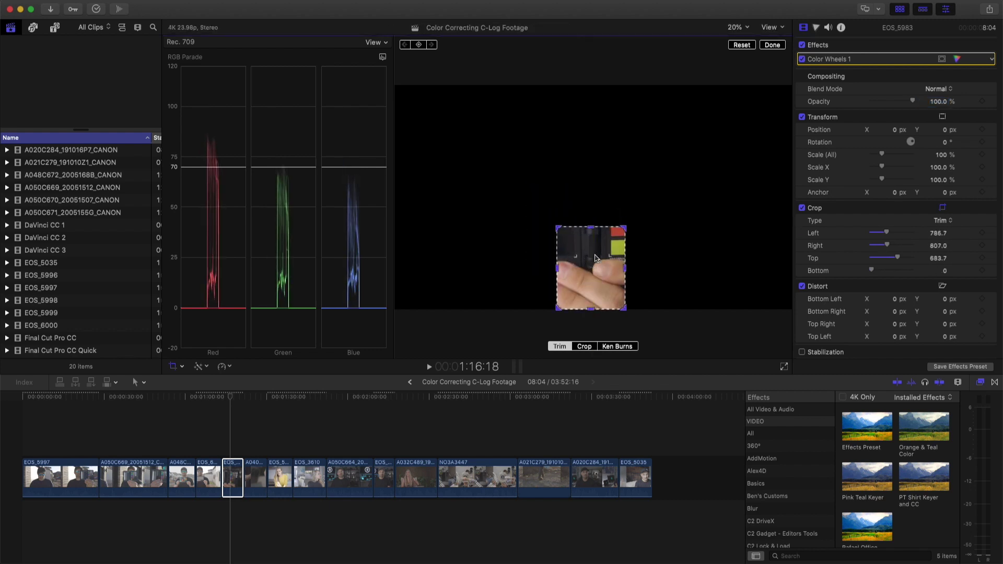
left_click_drag(590, 229, 589, 280)
left_click(382, 56)
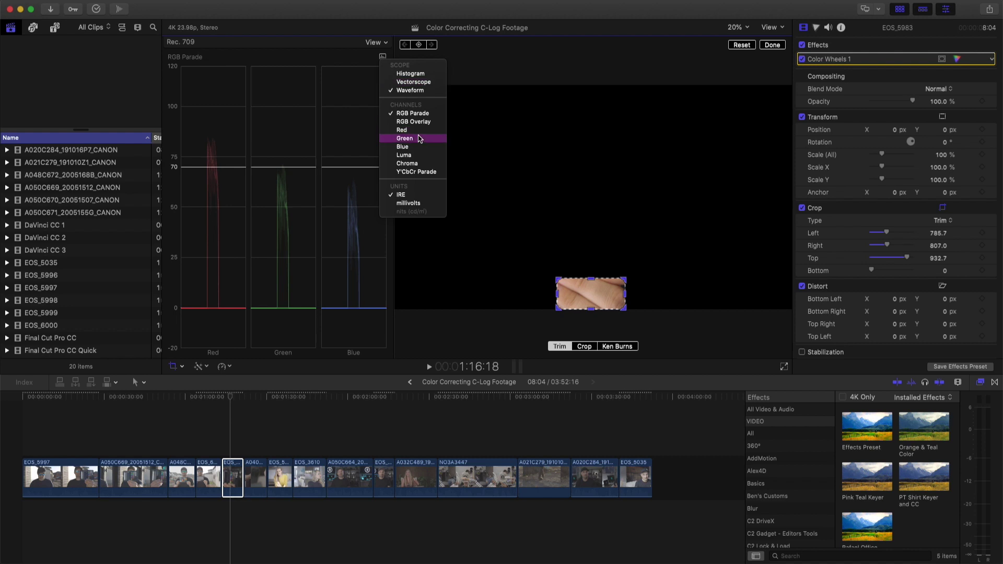
left_click(413, 82)
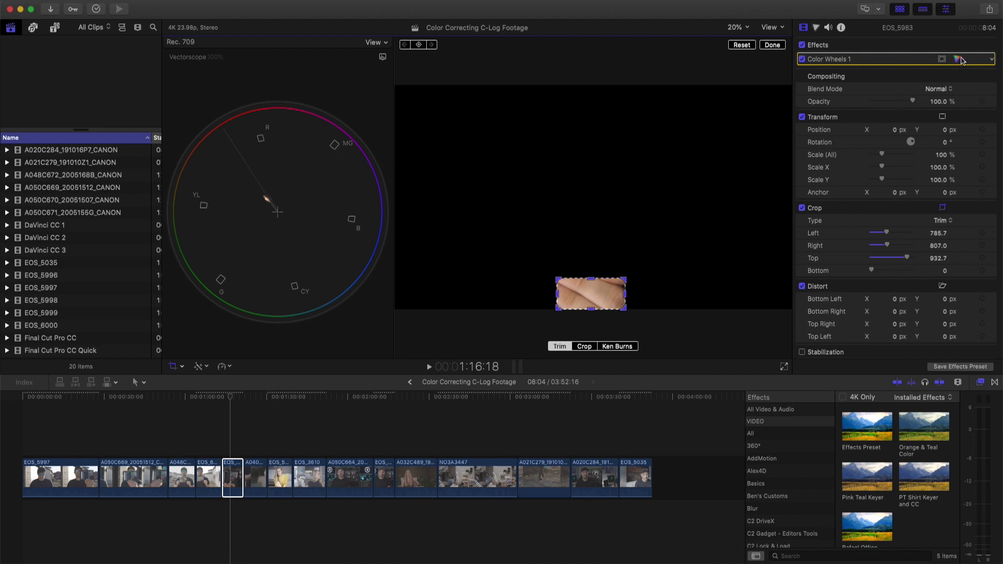
Step: Shift the Highlights colour balance slightly in Color Wheels 1 and finish crop editing
left_click(957, 59)
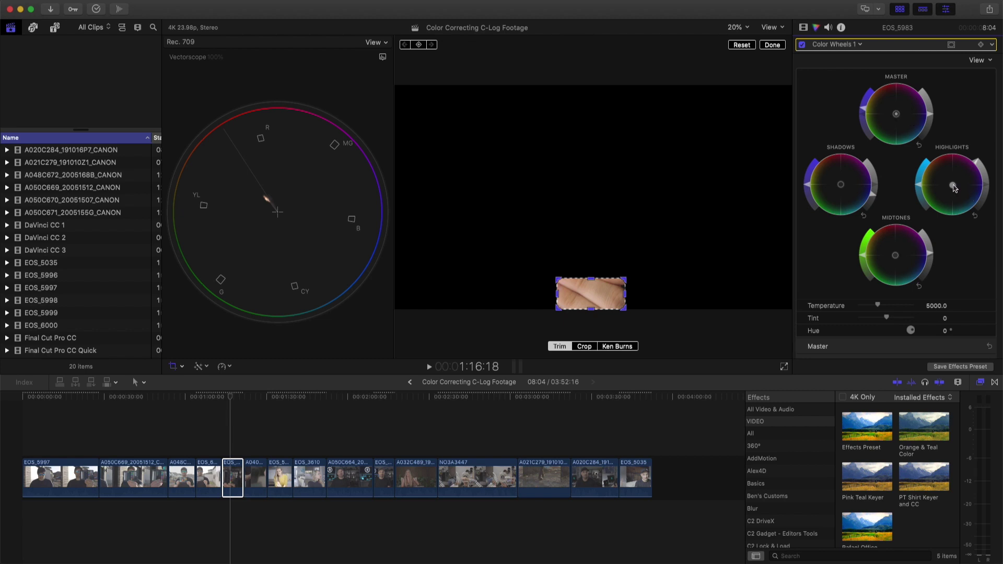
left_click_drag(953, 186, 961, 187)
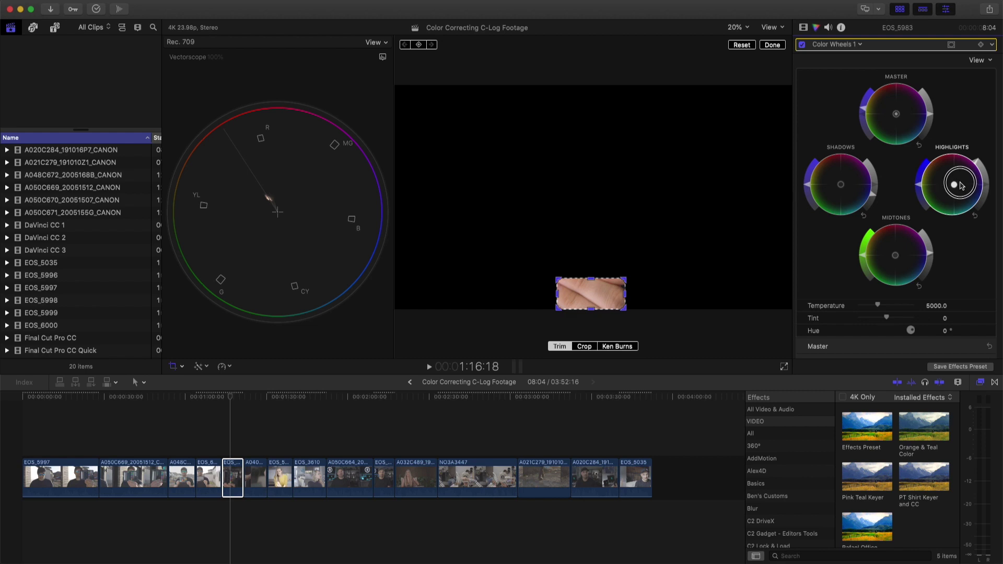
left_click(771, 45)
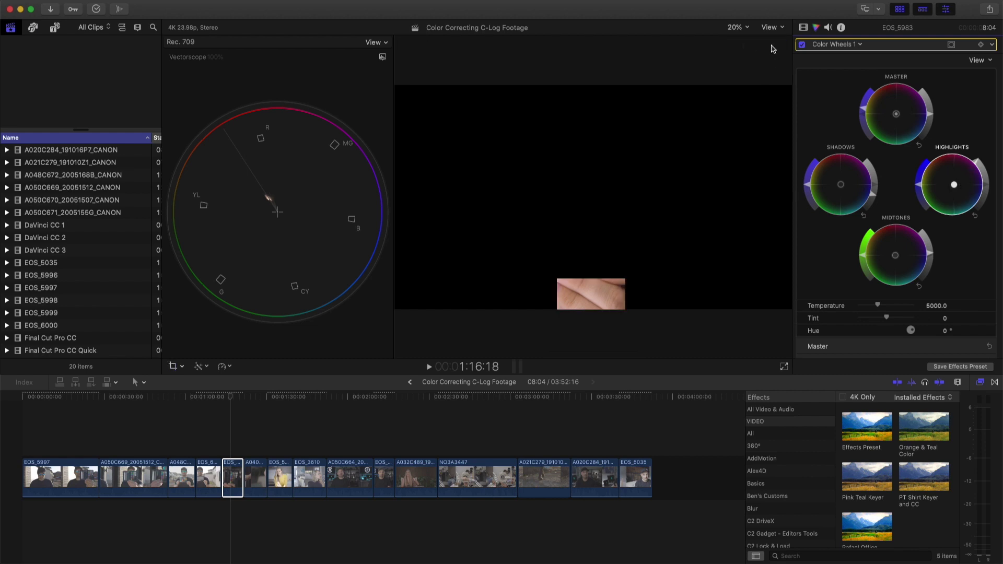
left_click(803, 28)
Step: Switch off the crop to show the full frame and add a Color Curves correction
left_click(803, 208)
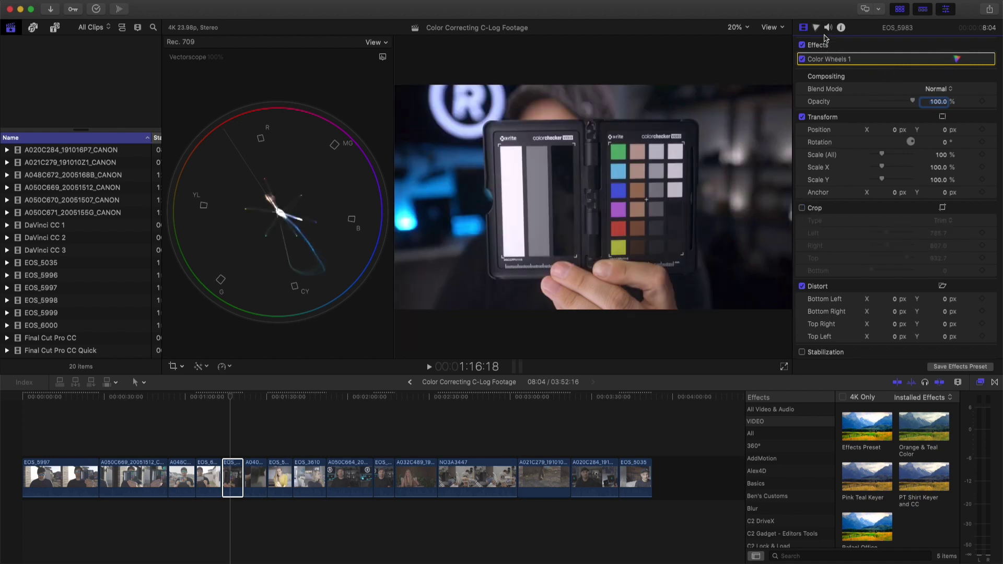
left_click(956, 59)
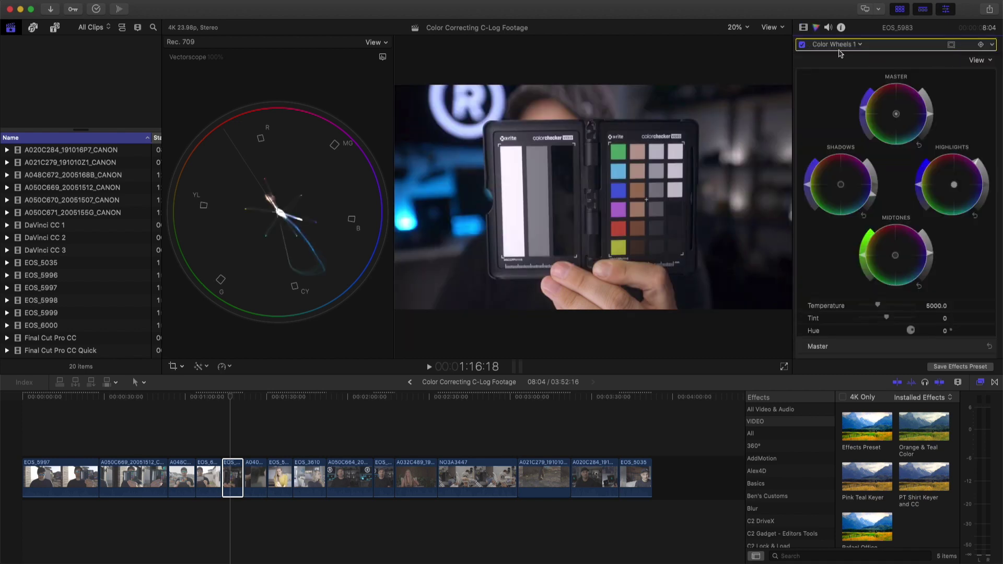
left_click(860, 45)
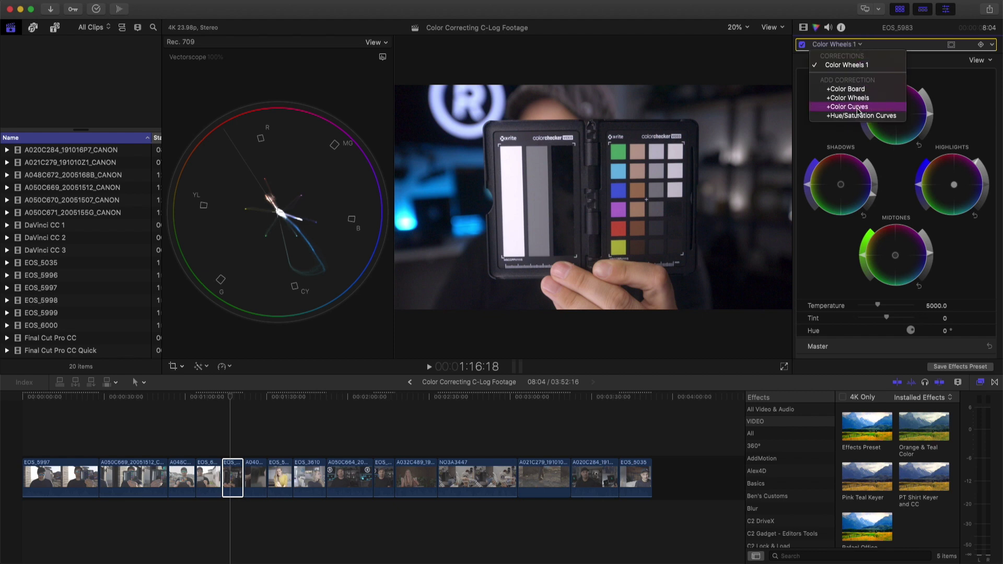
left_click(857, 107)
Step: Add two control points to the Luma curve, lifting the upper tones into a gentle S-curve
left_click(858, 133)
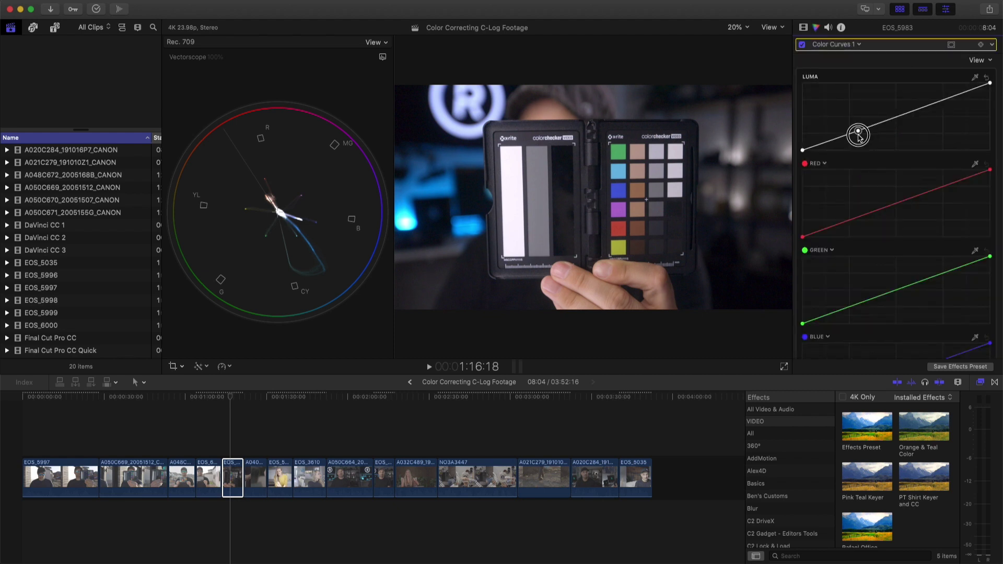
left_click(936, 100)
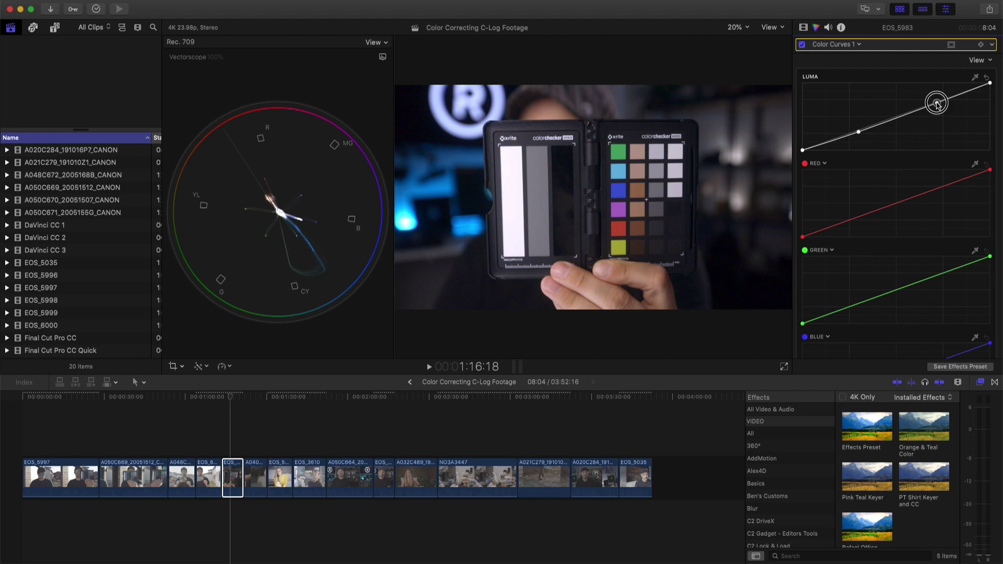
left_click(858, 134)
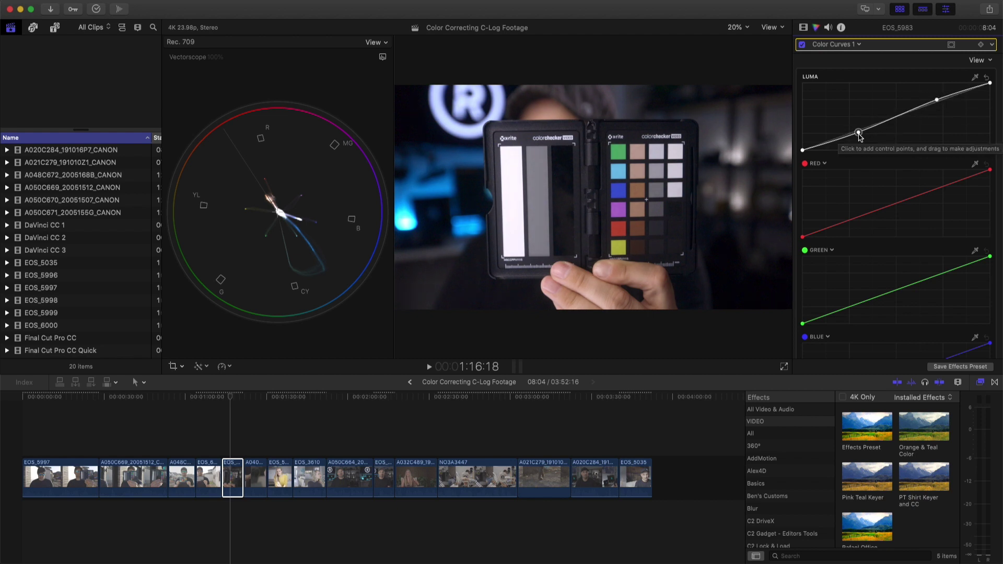
Step: Toggle the clip's effects off and on to compare the grade with the original
left_click(804, 28)
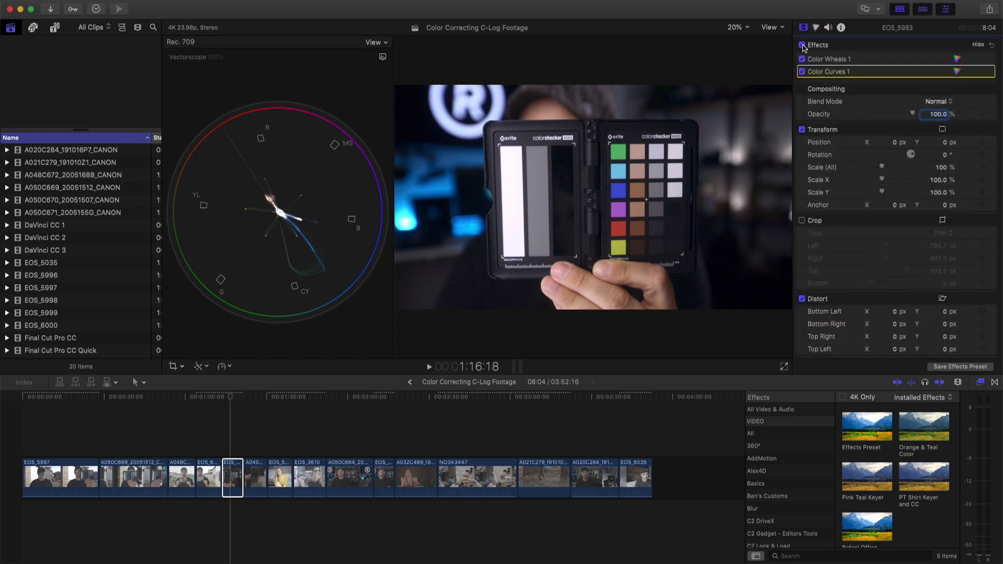
left_click(802, 46)
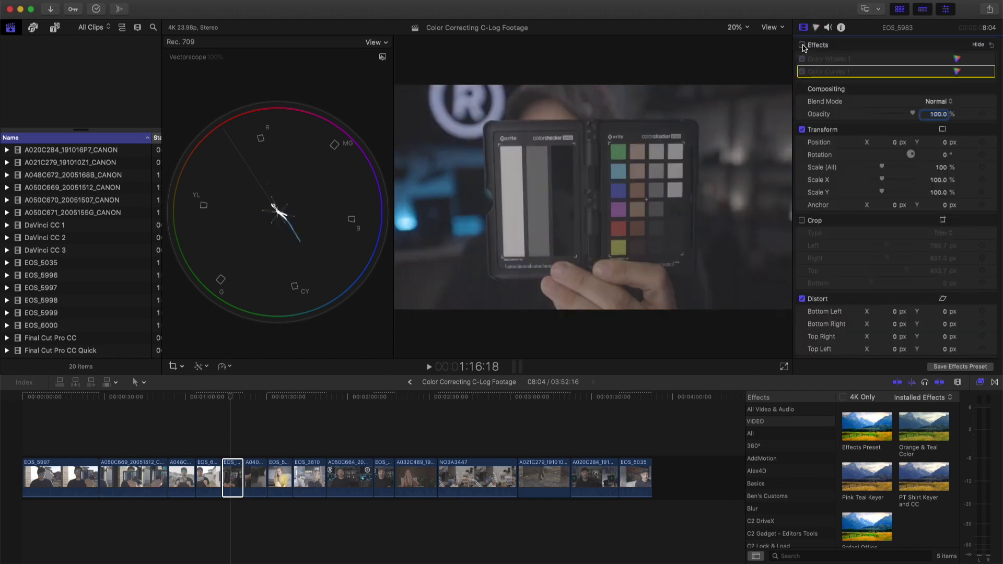
left_click(802, 45)
left_click(802, 45)
Step: Save the Color Wheels and Color Curves grade as an effects preset named 'Studio', excluding Crop
left_click(802, 46)
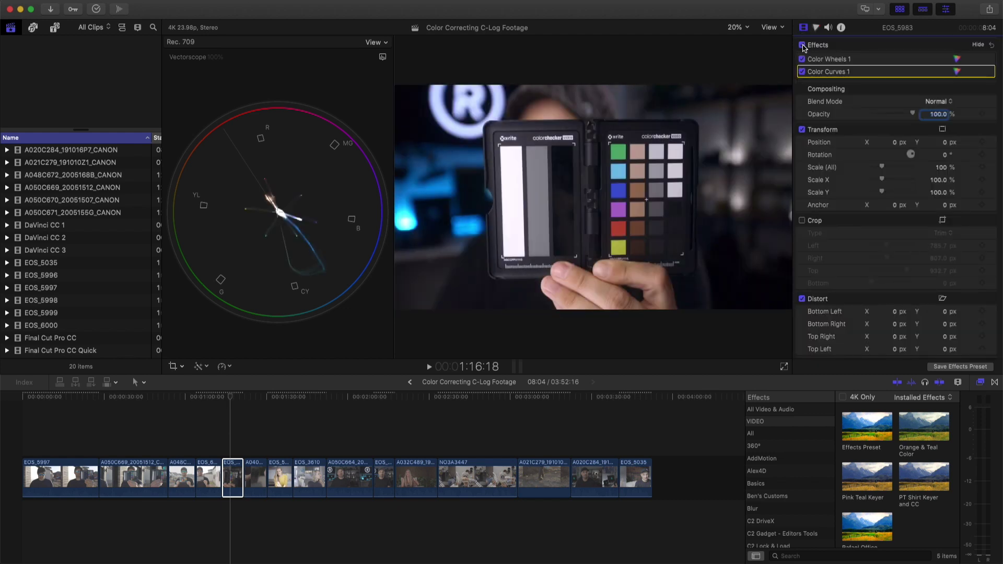
left_click(963, 367)
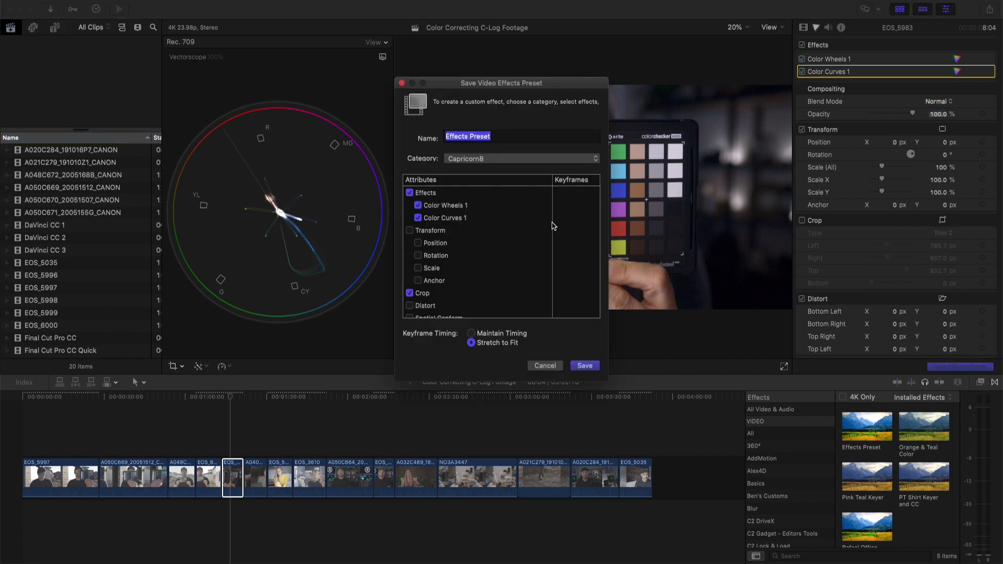
left_click(410, 293)
left_click(410, 293)
scroll(468, 262, "down", 3)
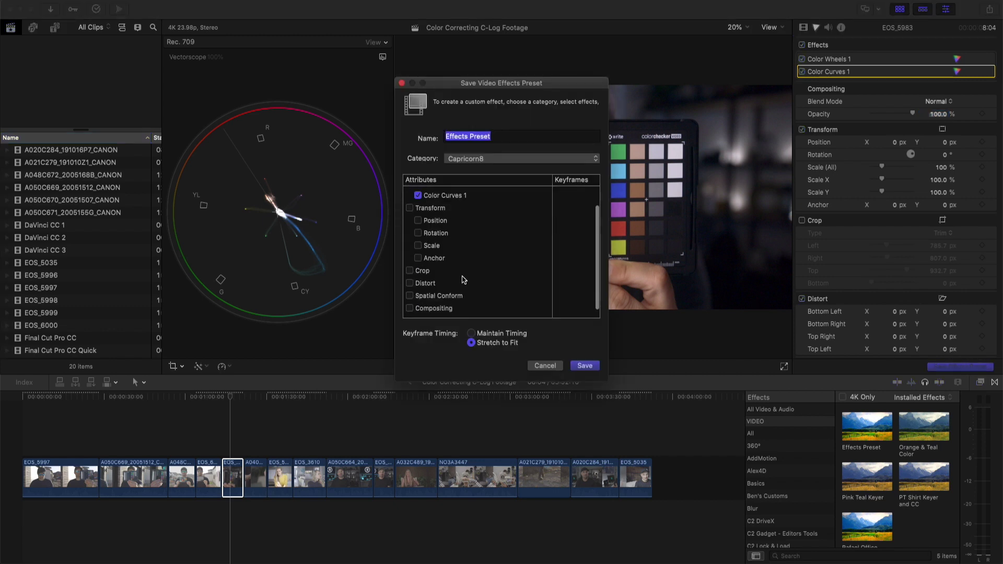
scroll(470, 209, "up", 3)
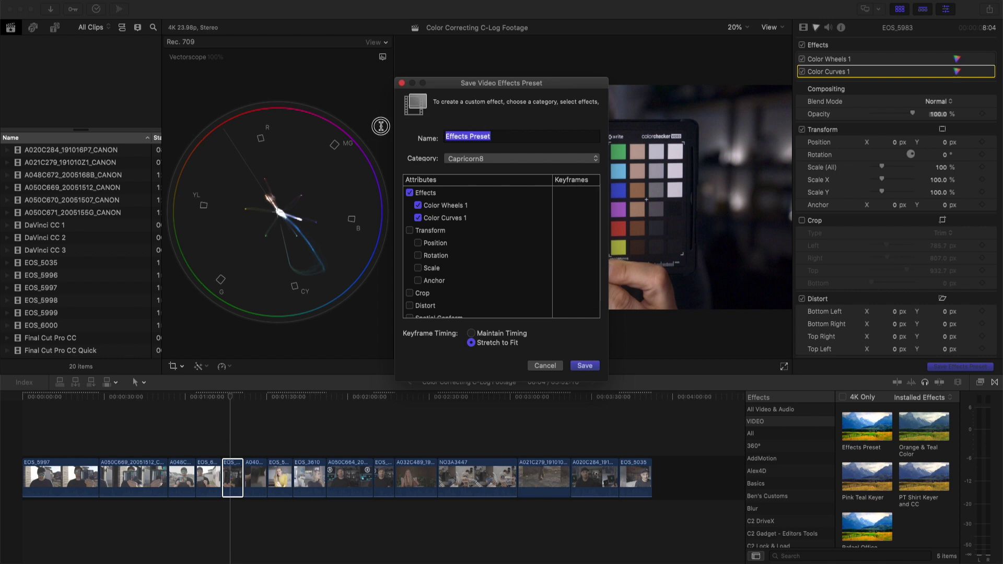
type("Studio")
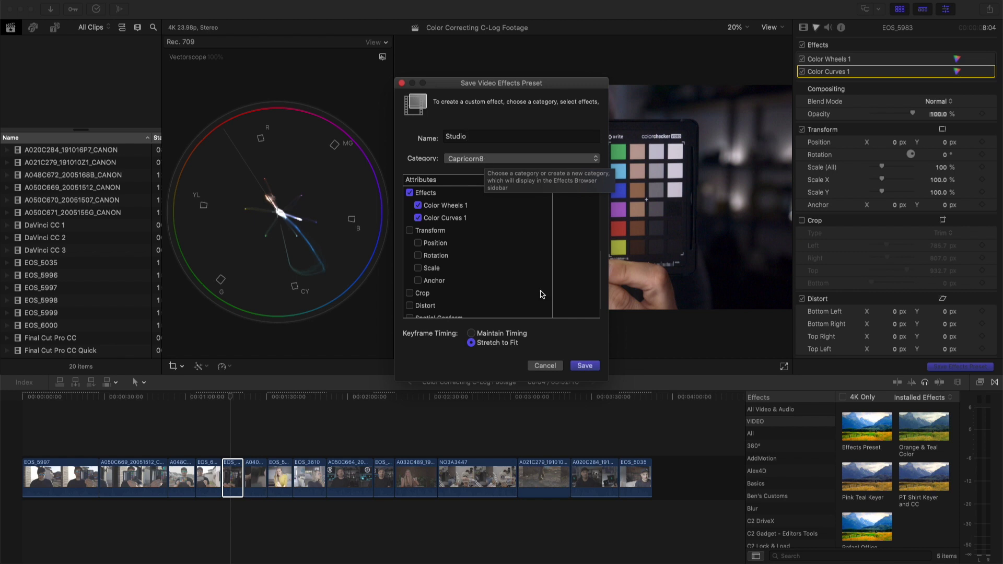
left_click(585, 366)
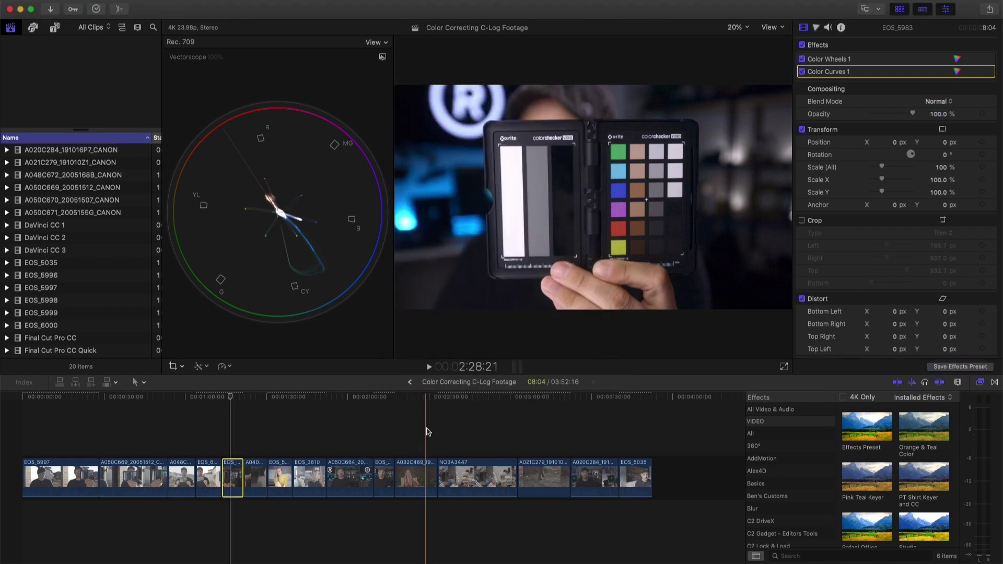
Step: Select clip EOS_5980 in the timeline for grading
left_click(381, 396)
left_click(387, 467)
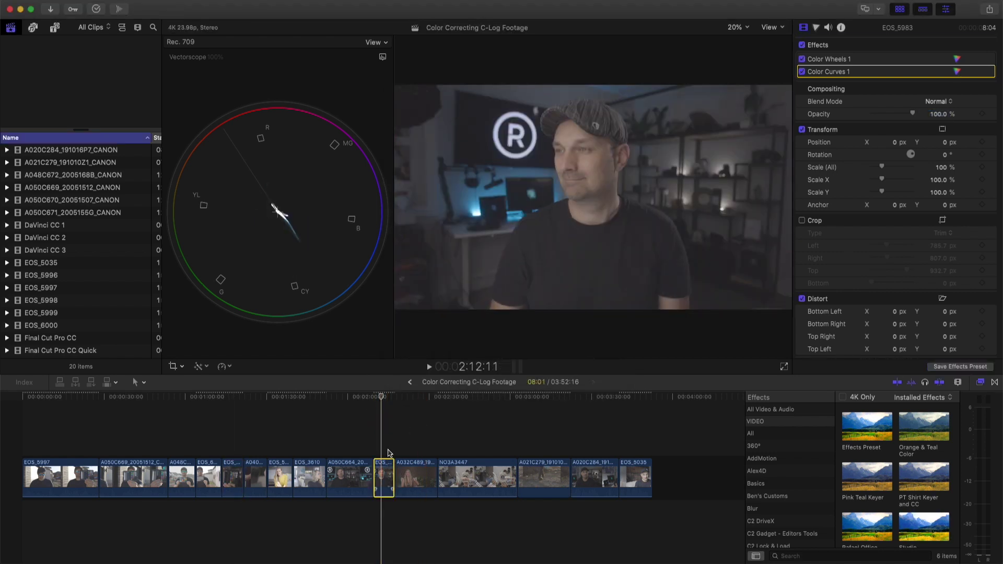
left_click(382, 396)
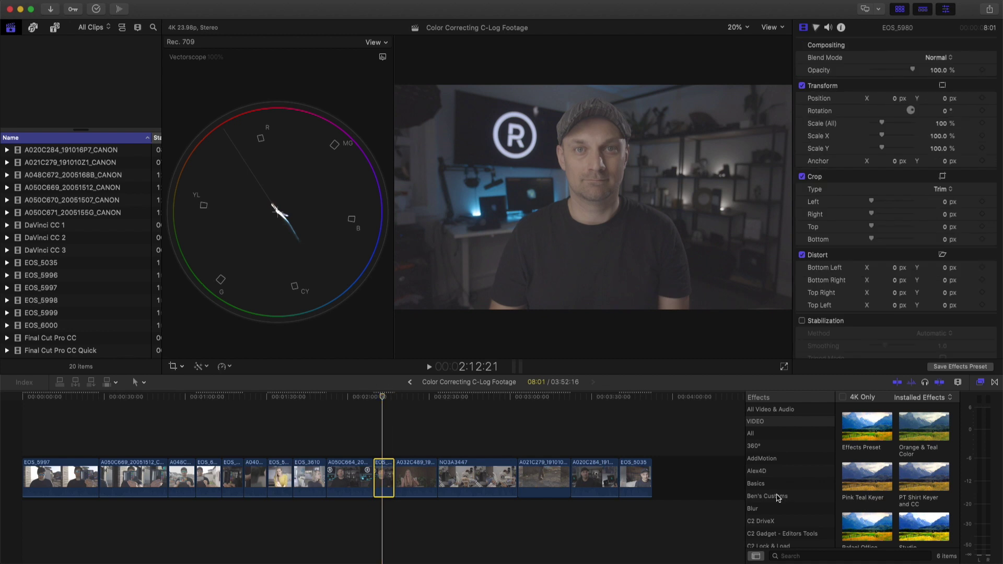
scroll(778, 497, "down", 5)
Step: Apply the Capricorn8 Studio preset to EOS_5980 and play it back
left_click(766, 517)
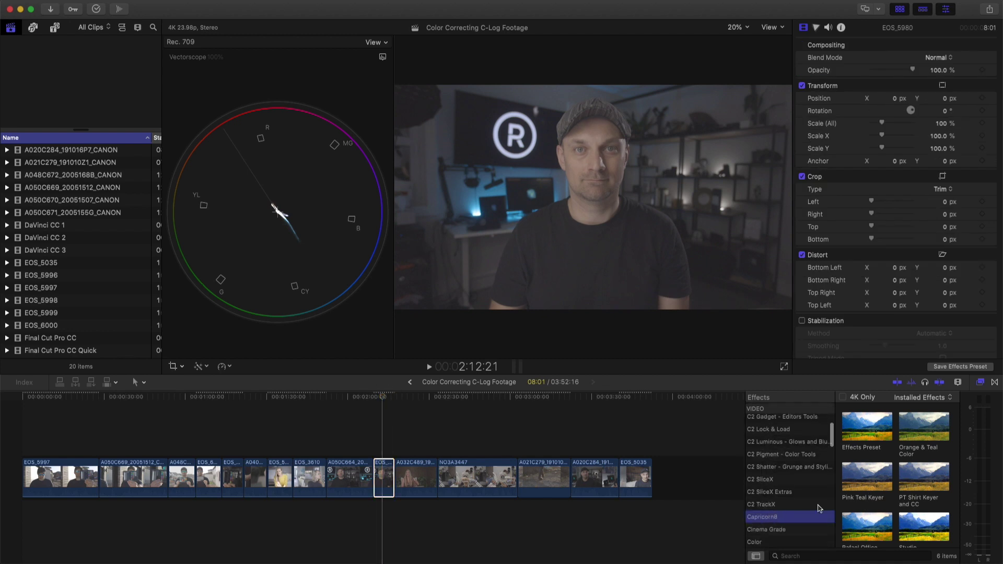
scroll(914, 512, "down", 1)
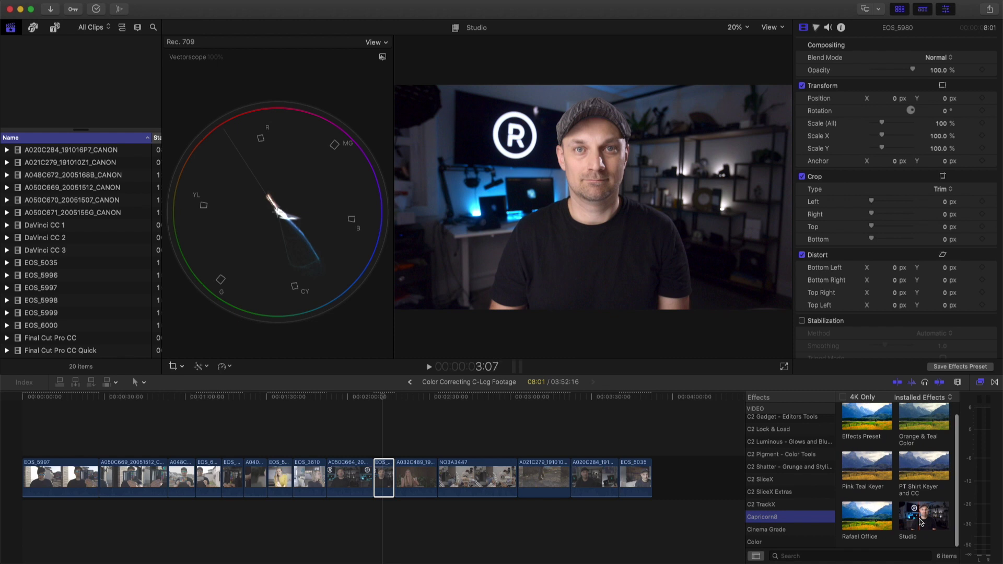
double_click(916, 520)
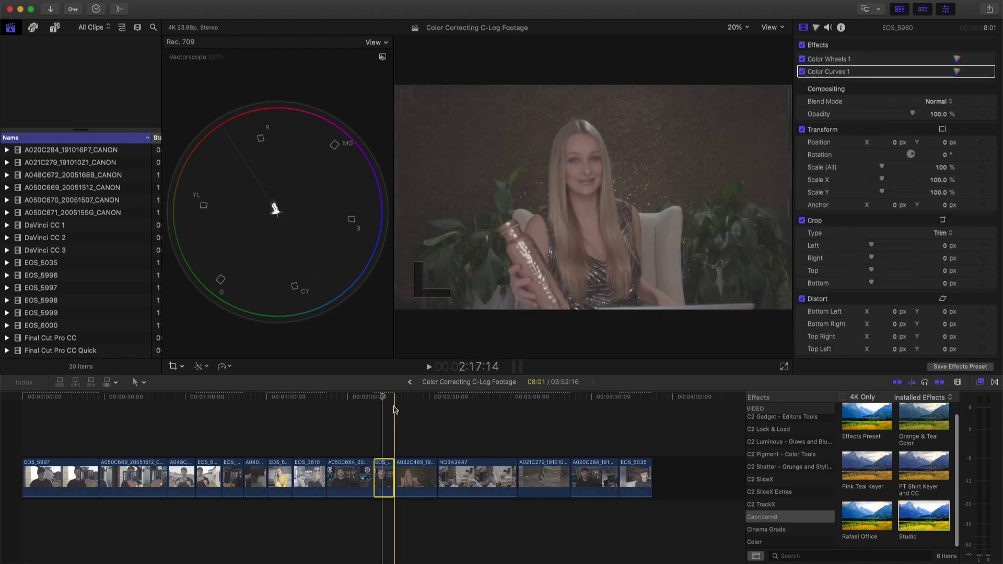
mouse_move(893, 70)
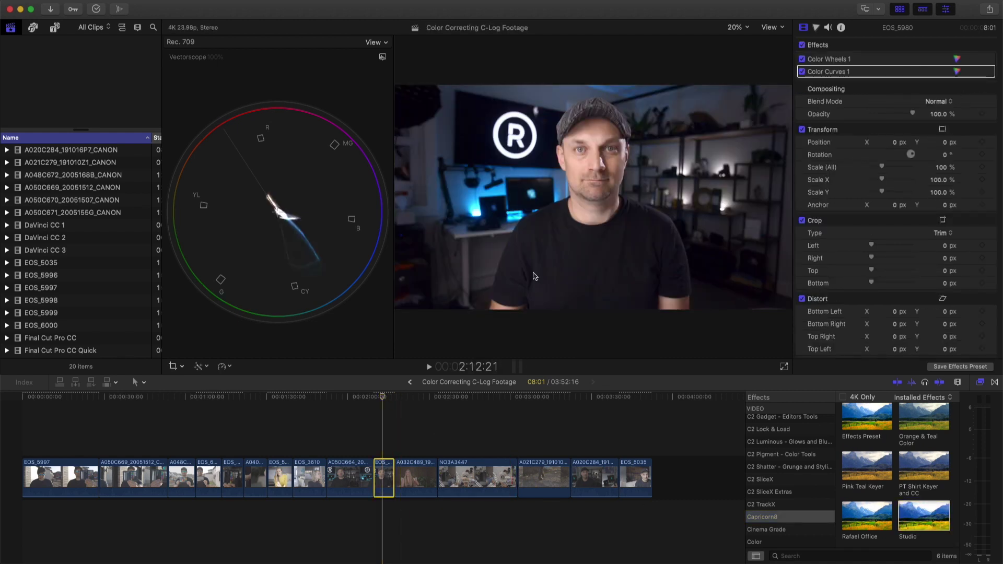
key("space")
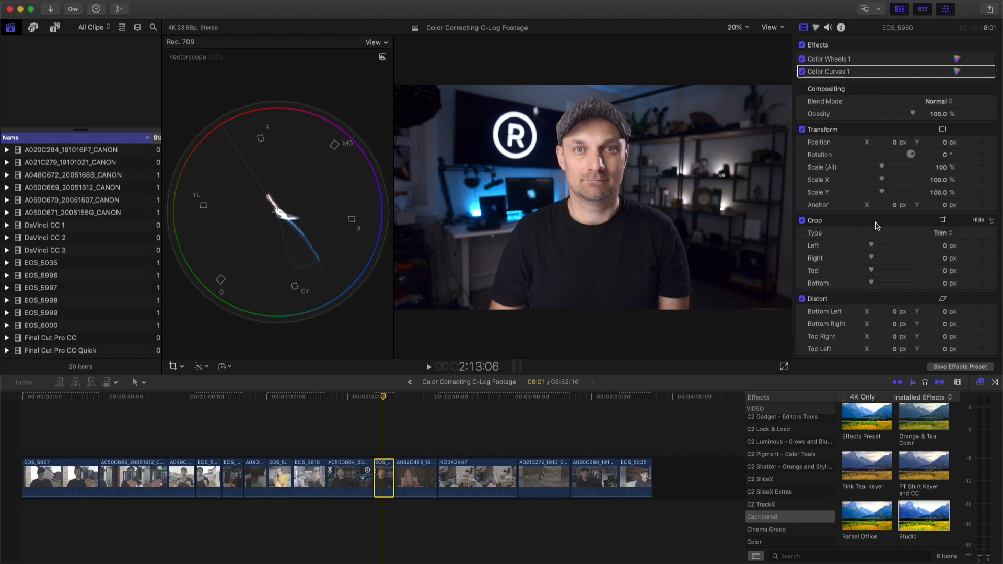
left_click(942, 221)
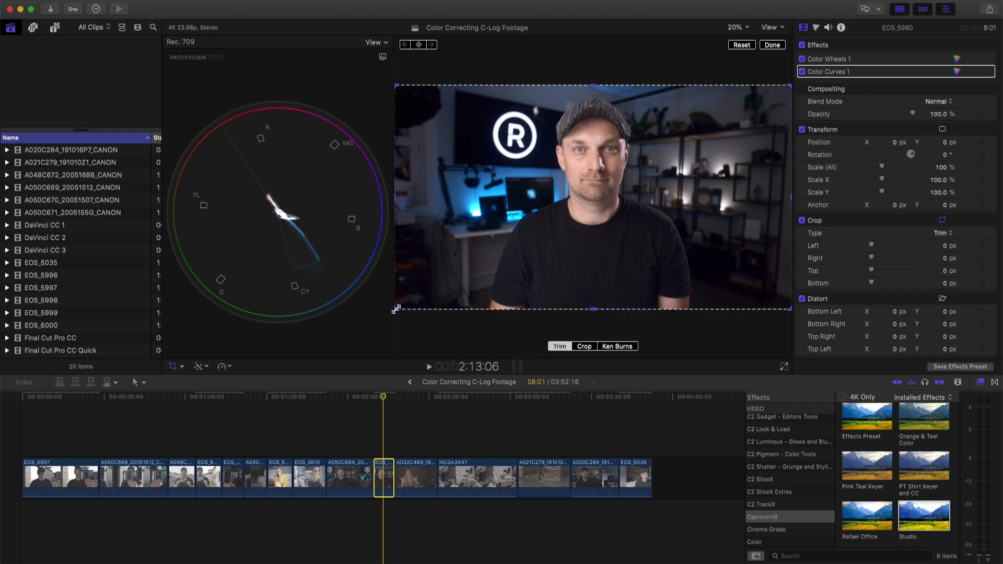
Step: Crop EOS_5980 to a small skin patch and switch the scope to a Luma waveform
left_click_drag(397, 309, 578, 192)
left_click_drag(789, 85, 587, 156)
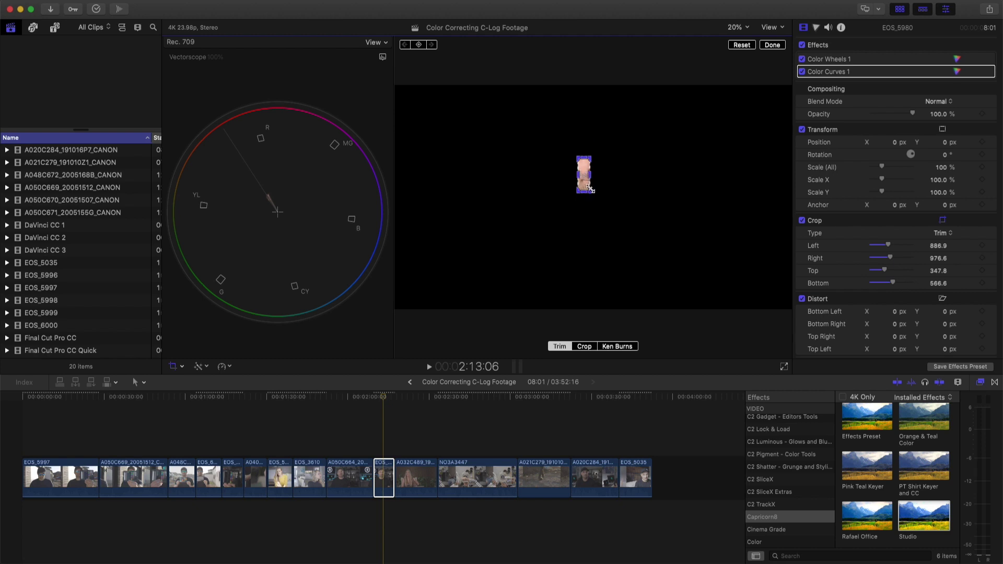
left_click(382, 58)
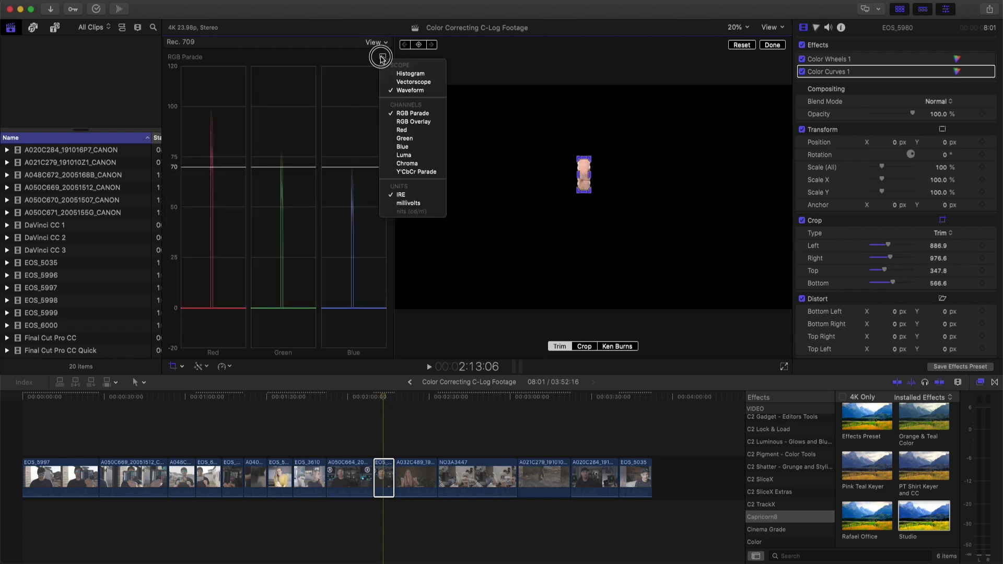
left_click(398, 157)
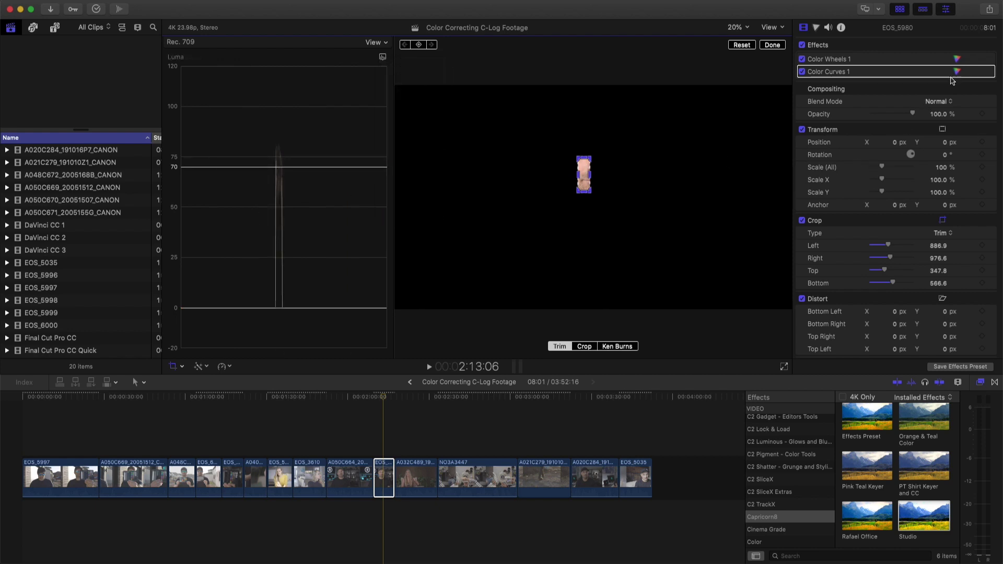
Step: Lower the Color Wheels 1 highlights to peak near 70, uncheck Crop, and play the clip
left_click(957, 59)
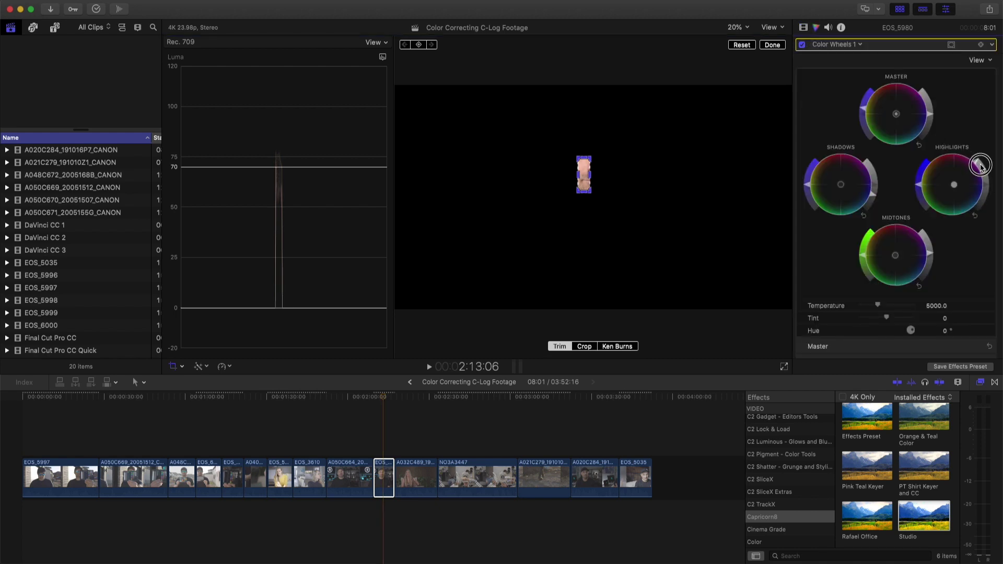
left_click_drag(984, 171, 984, 175)
left_click(803, 27)
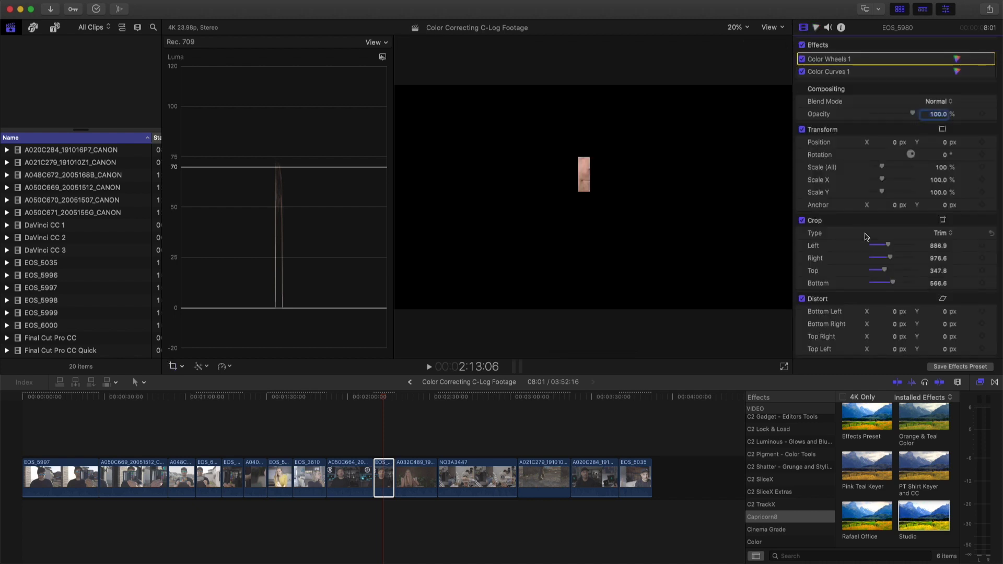
left_click(802, 221)
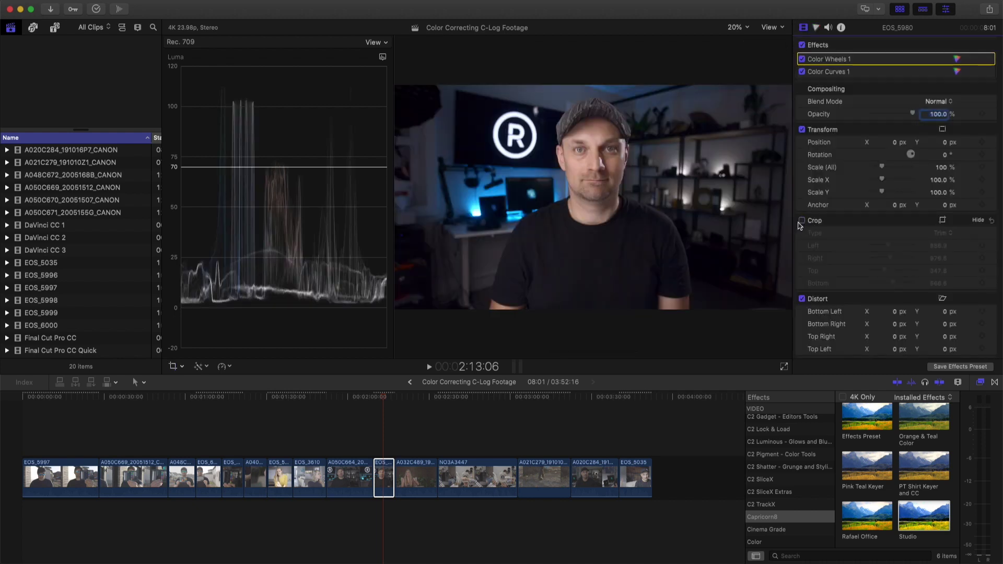
left_click(384, 398)
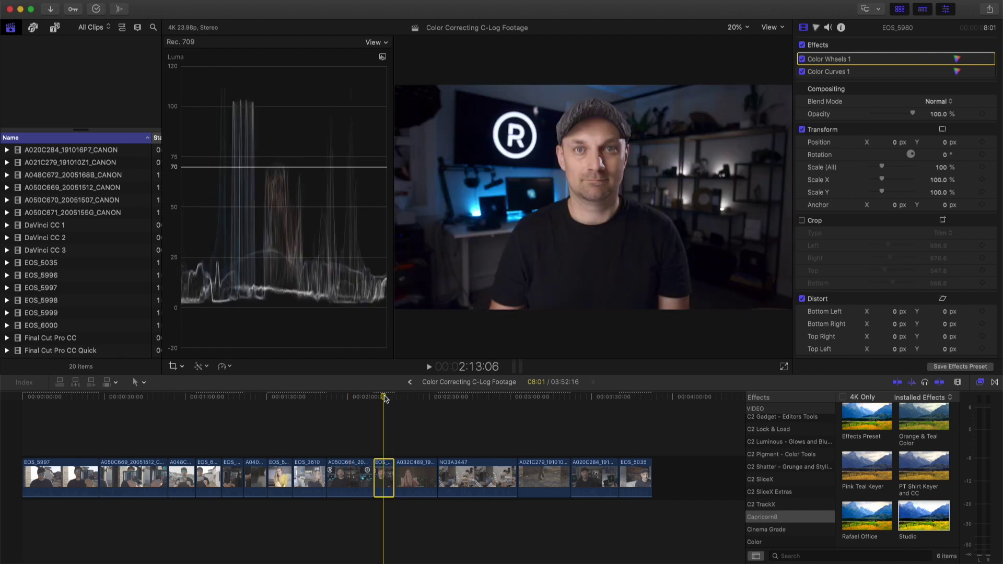
key("space")
Step: Add a second Color Wheels correction to EOS_5980 with slight shadow and highlight tints
left_click(374, 397)
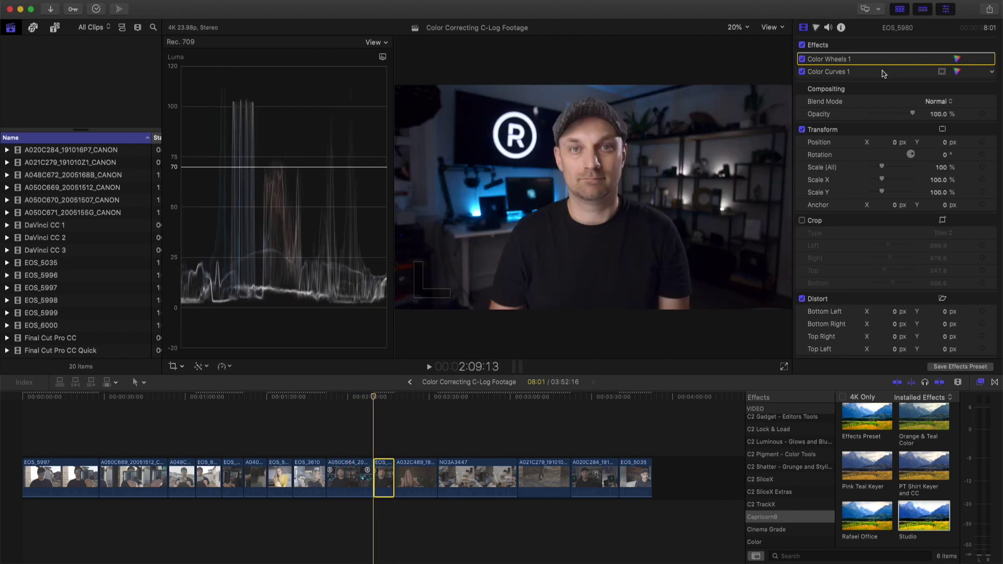
left_click(956, 59)
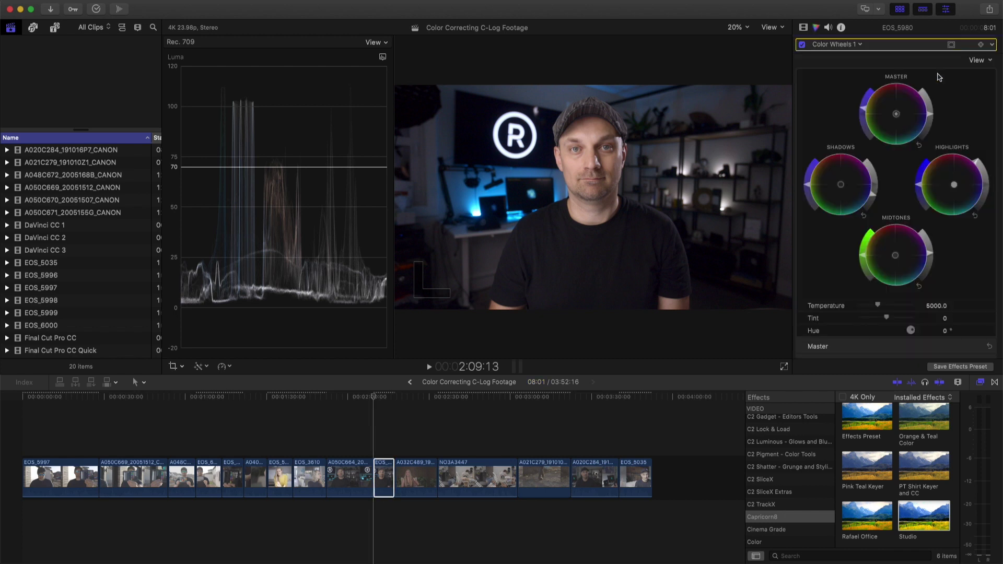
left_click(862, 46)
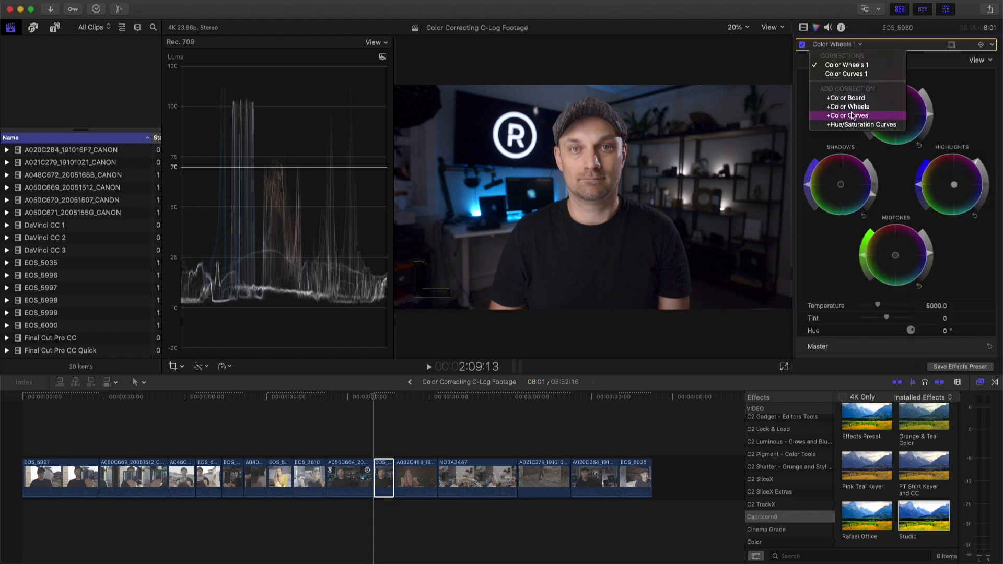
left_click(850, 107)
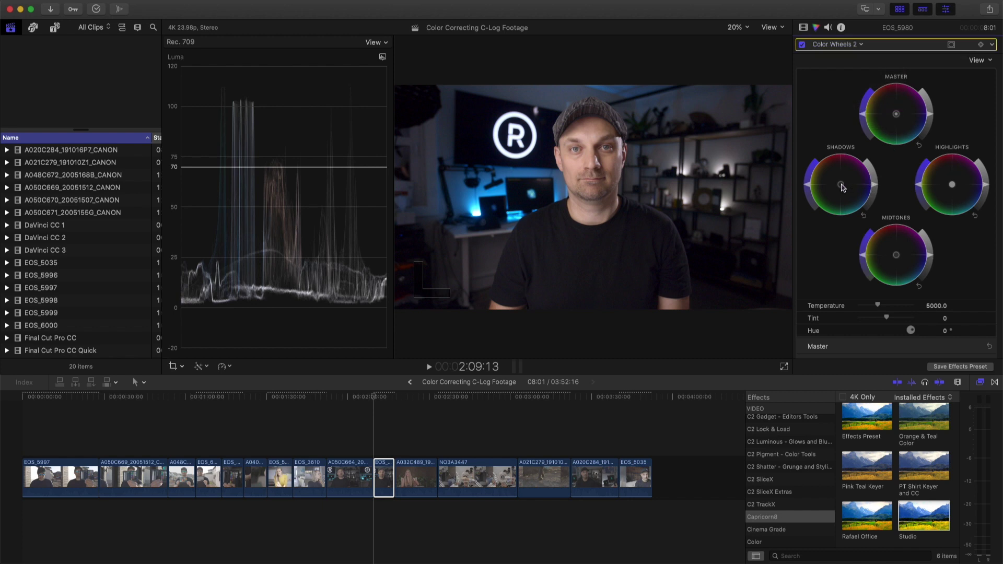
left_click_drag(842, 187, 847, 193)
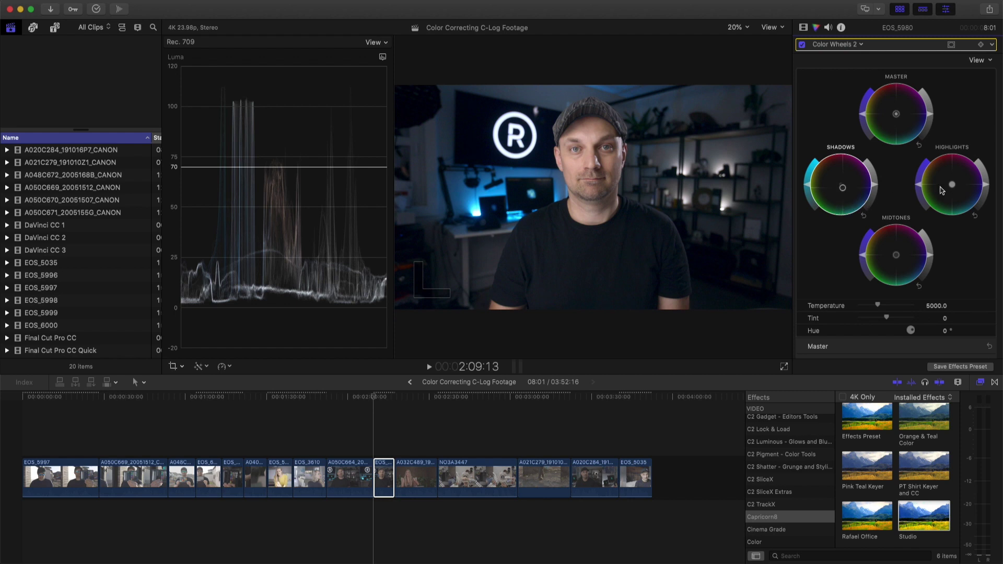
left_click_drag(952, 186, 946, 182)
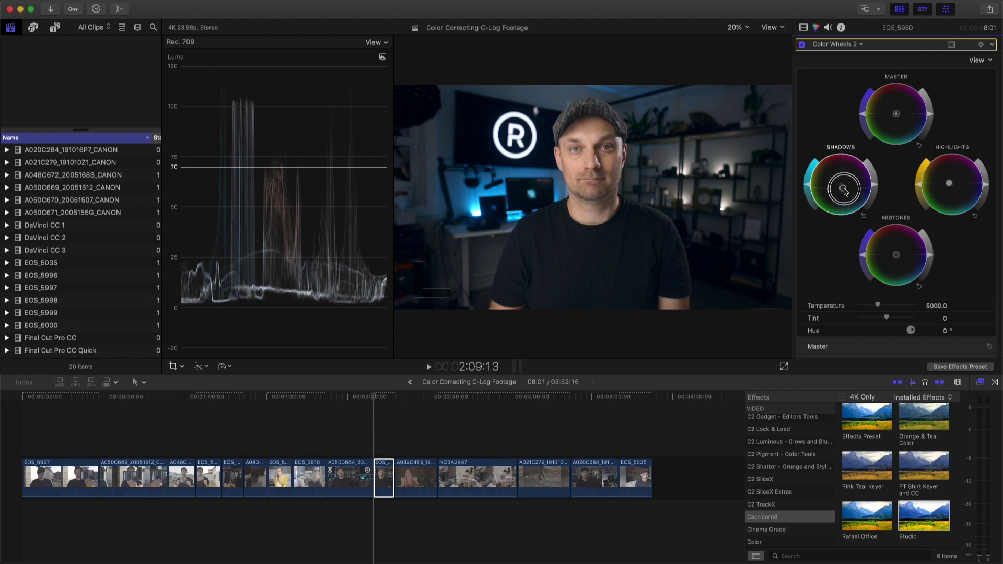
Step: Toggle all effects and Color Wheels 2 off and on to compare, then select EOS_3610
left_click(803, 27)
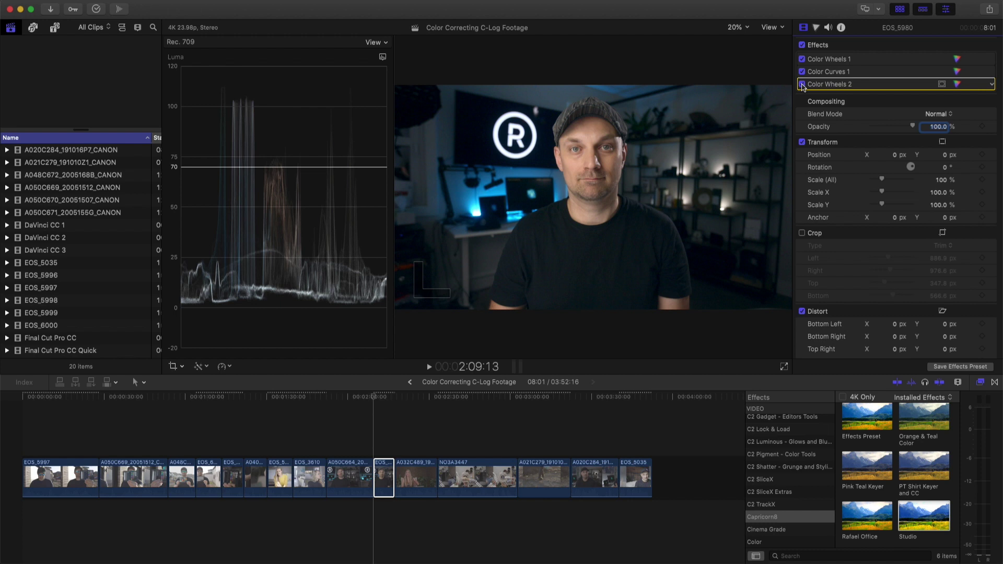
left_click(801, 45)
left_click(802, 45)
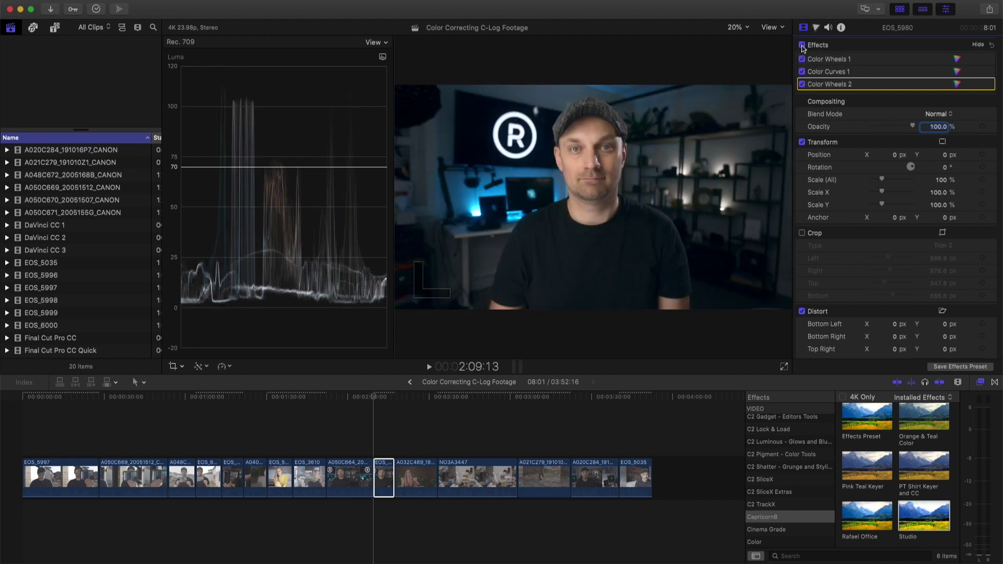
left_click(802, 84)
left_click(803, 84)
left_click(293, 398)
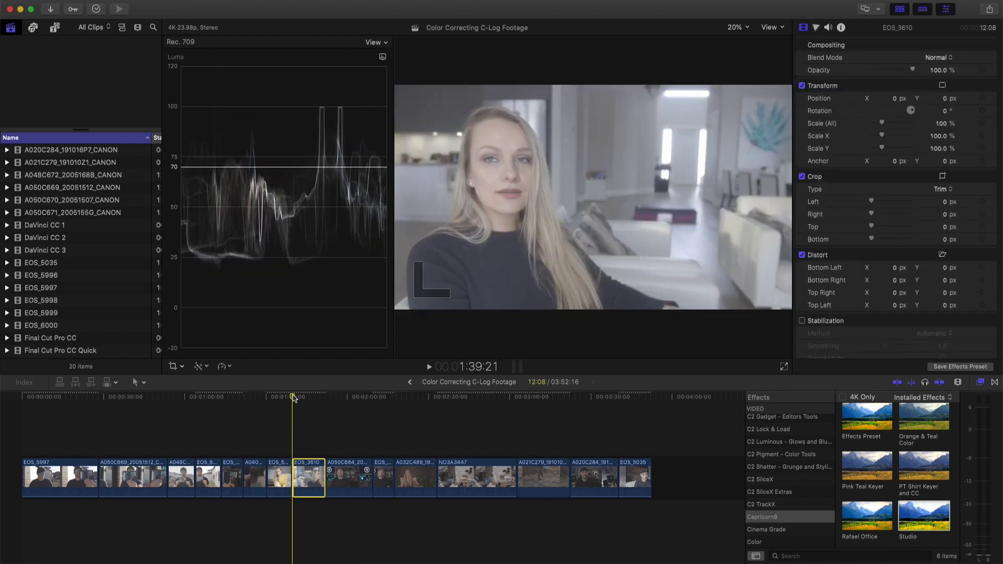
Step: Add Color Wheels to EOS_3610, deepening shadows, brightening highlights and adjusting master brightness
left_click(816, 27)
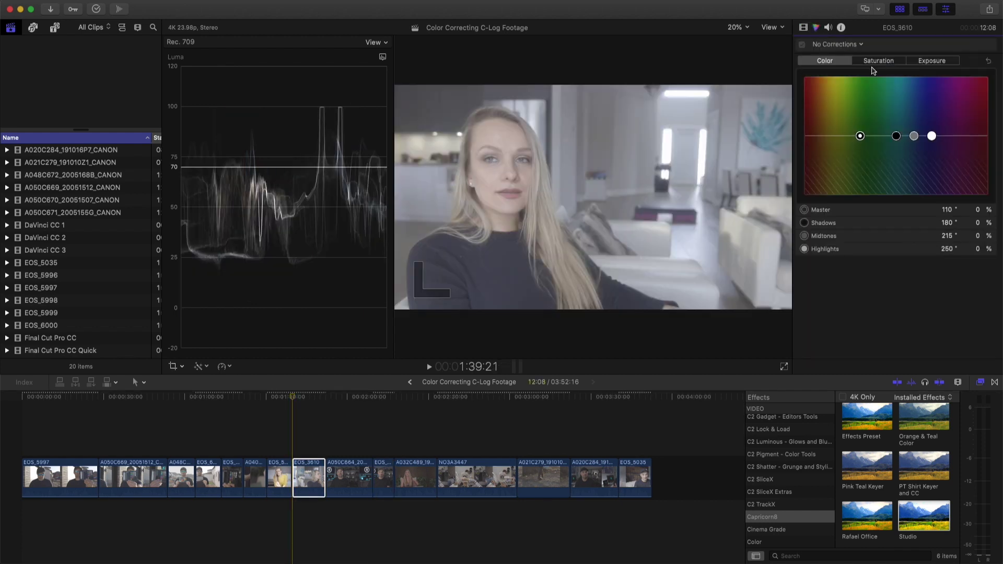
left_click(844, 44)
left_click(848, 74)
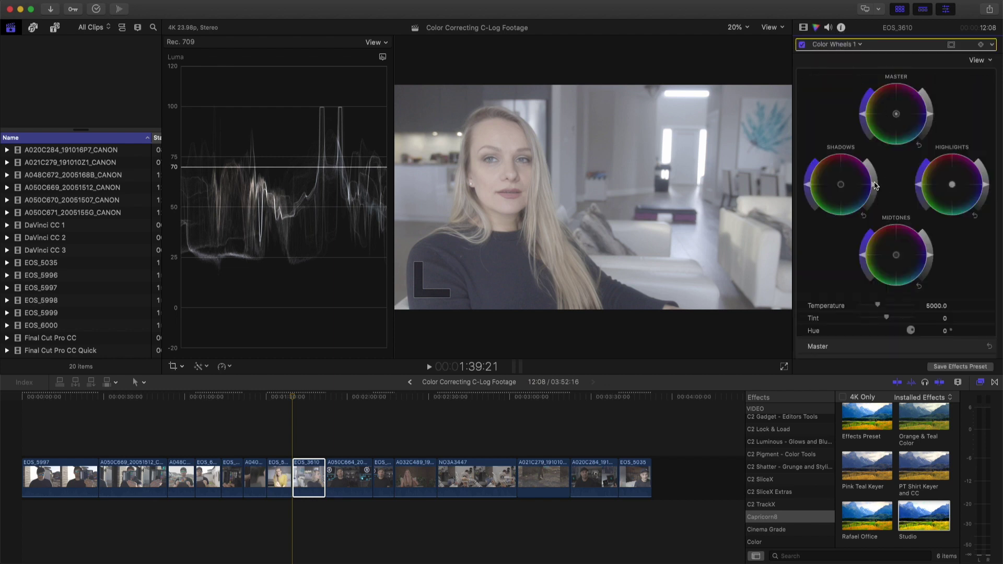
left_click_drag(877, 189, 866, 205)
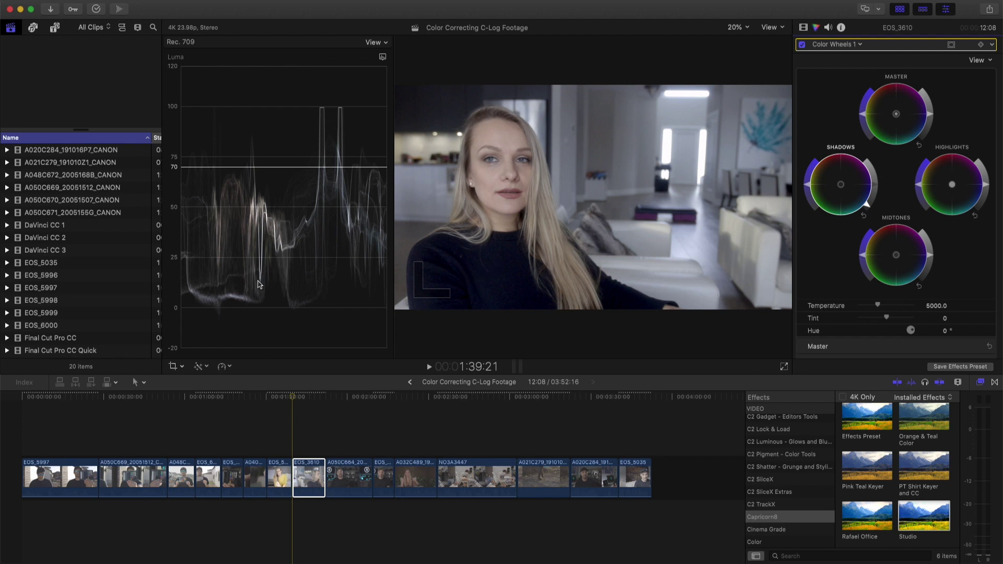
left_click_drag(865, 207, 869, 203)
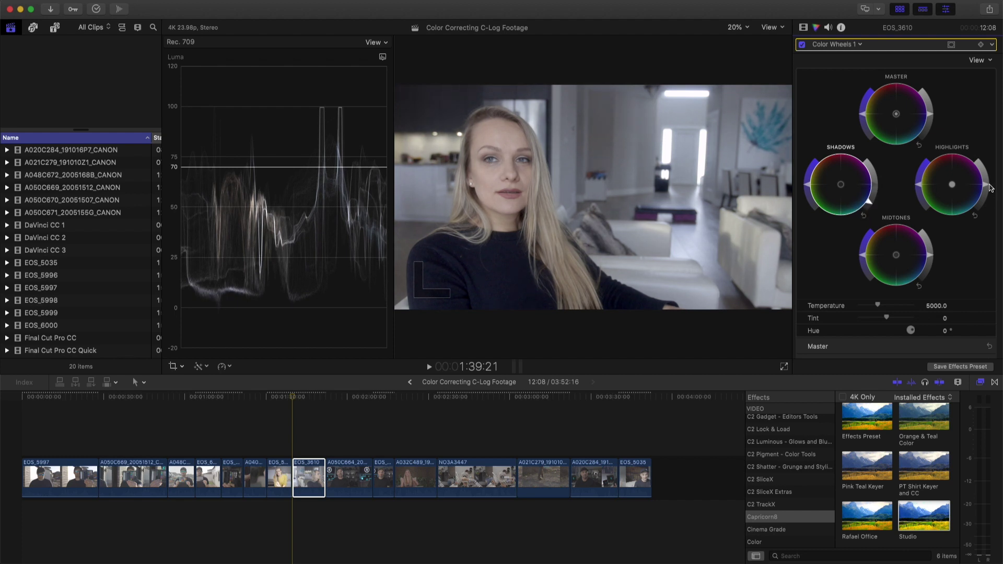
left_click_drag(990, 188, 986, 189)
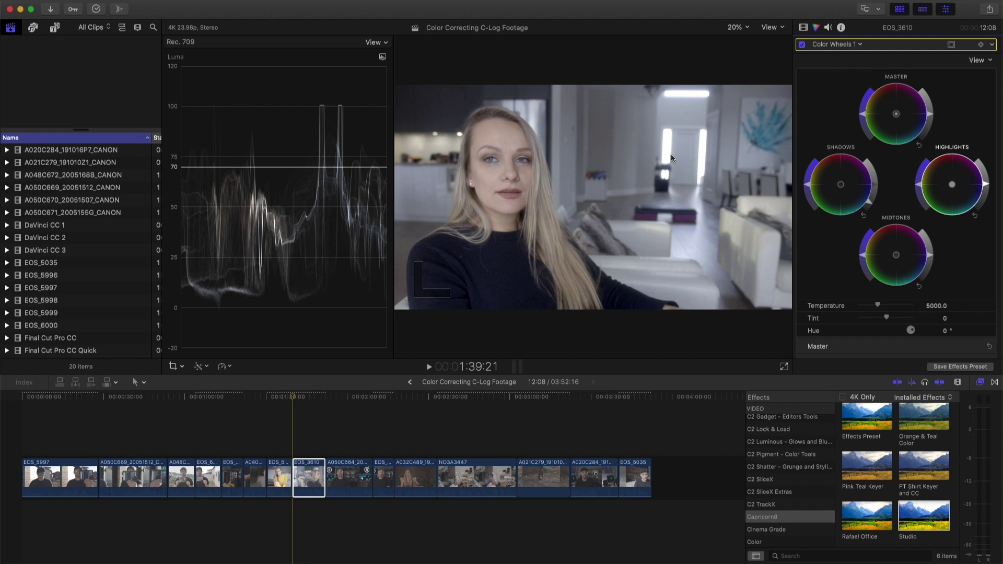
left_click_drag(985, 187, 986, 182)
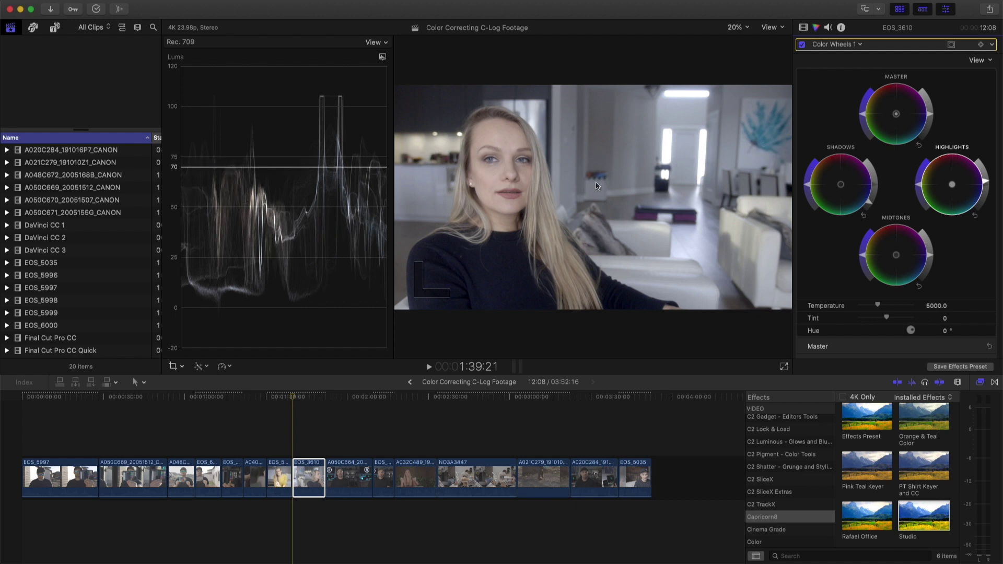
left_click_drag(862, 116, 865, 106)
Step: Add a Color Curves correction to EOS_3610 with two Luma points, then enable cropping
left_click(859, 44)
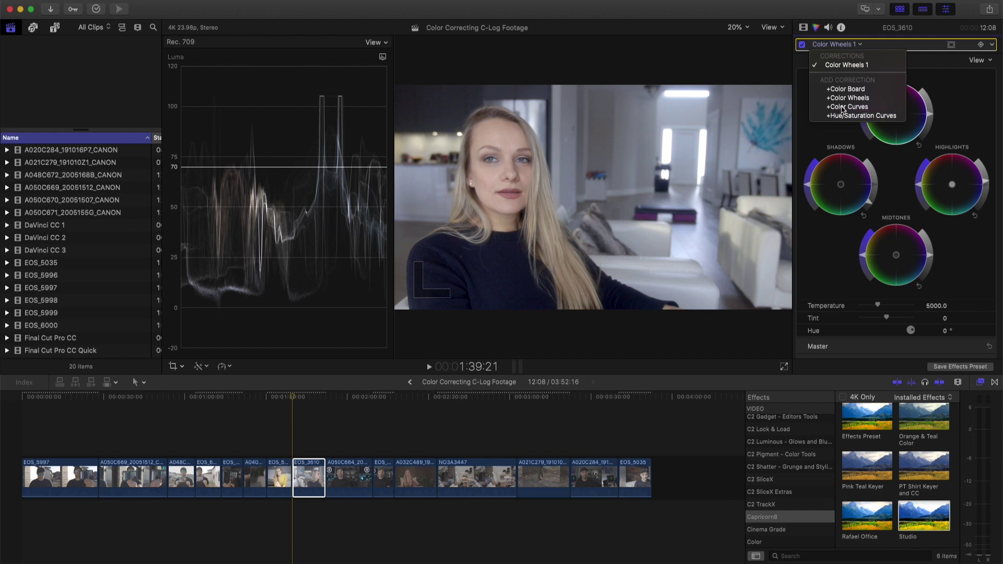
left_click(847, 106)
left_click_drag(851, 137, 853, 135)
left_click_drag(942, 102, 940, 99)
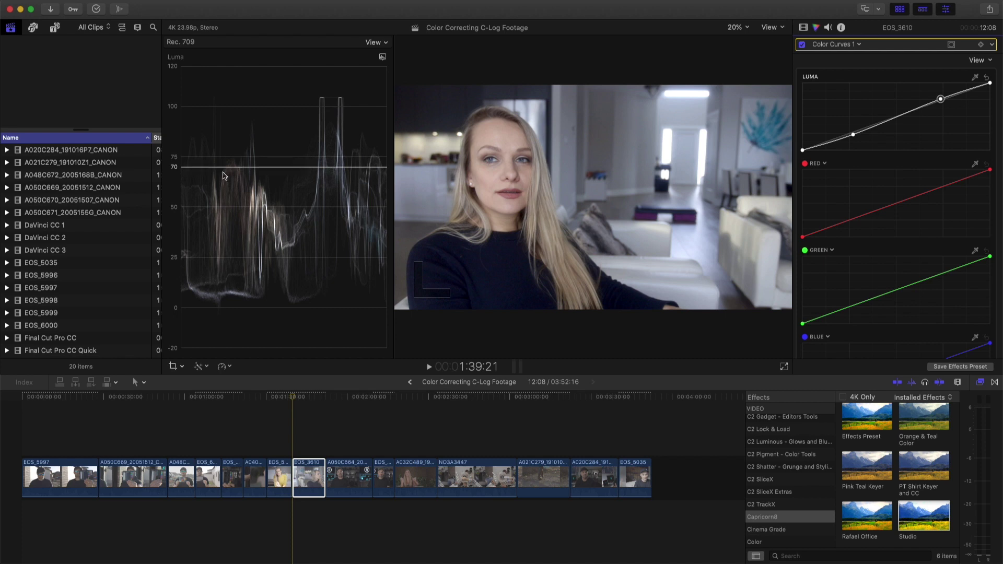
left_click(803, 27)
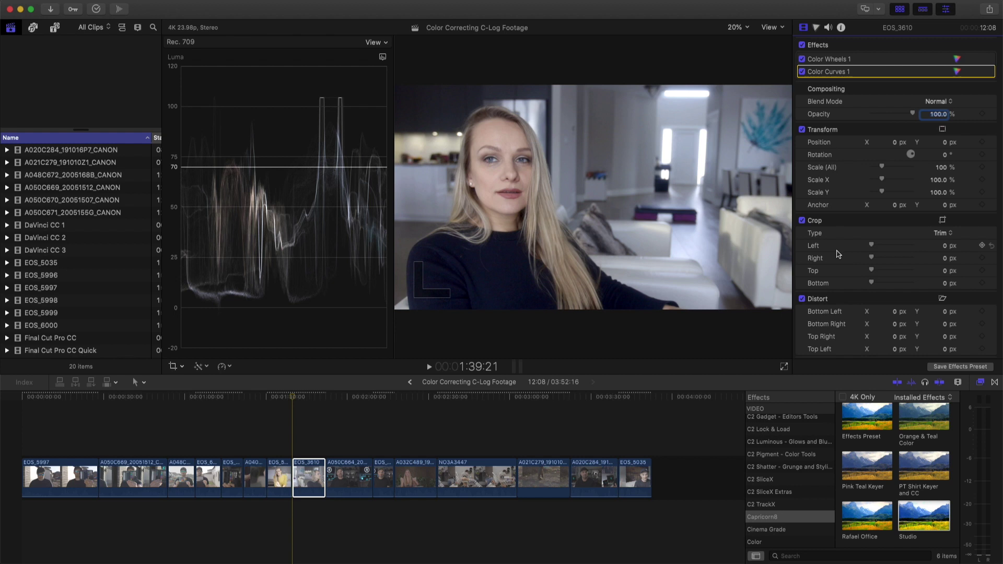
left_click(942, 221)
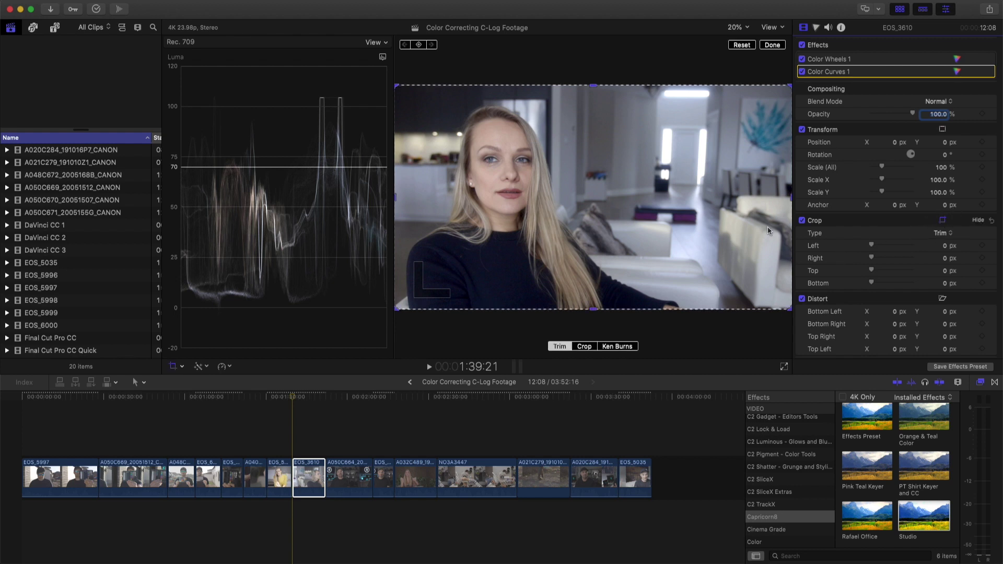
Step: Crop EOS_3610 to a small patch of the woman's skin and show a vectorscope
left_click_drag(790, 310, 499, 186)
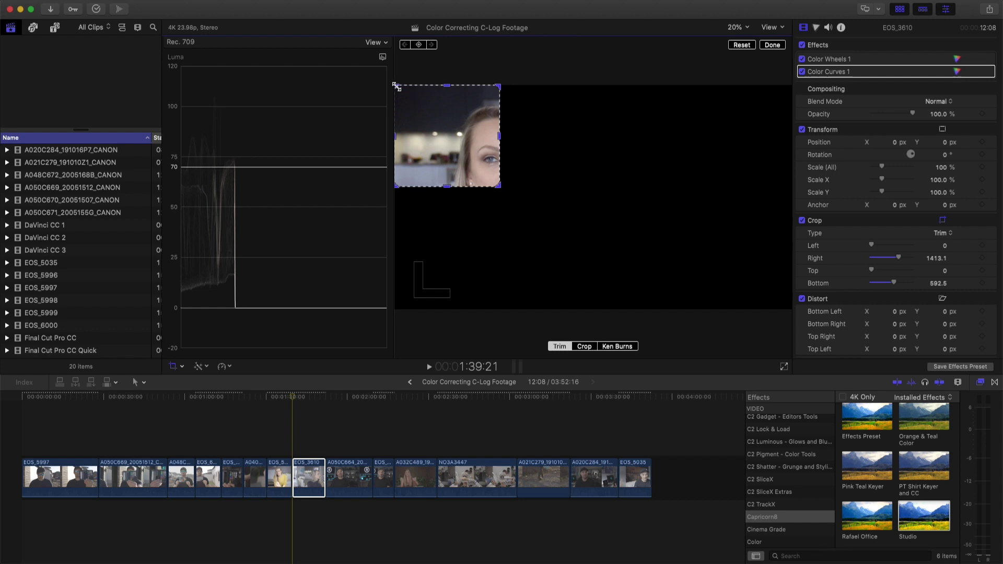
left_click_drag(395, 87, 497, 191)
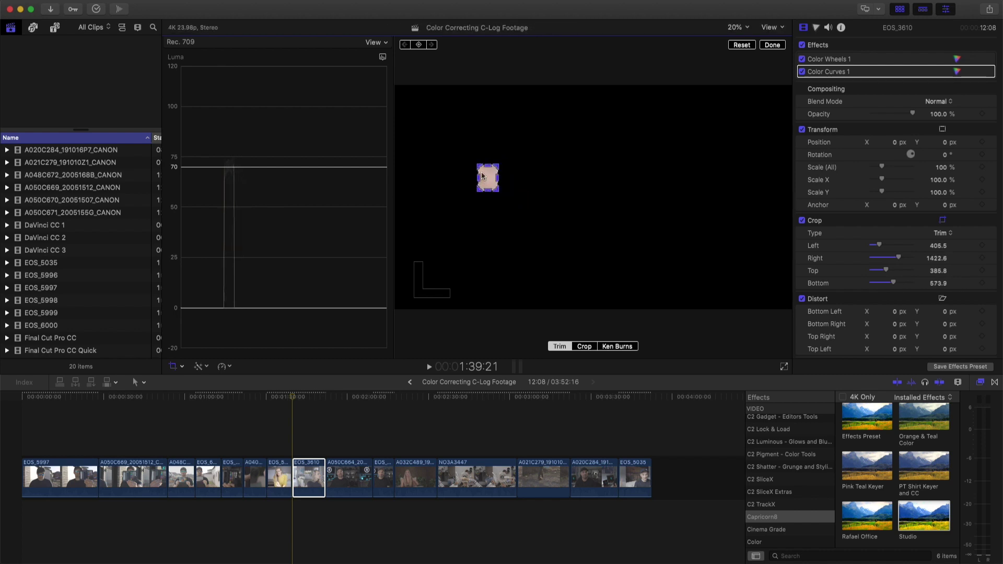
left_click(382, 56)
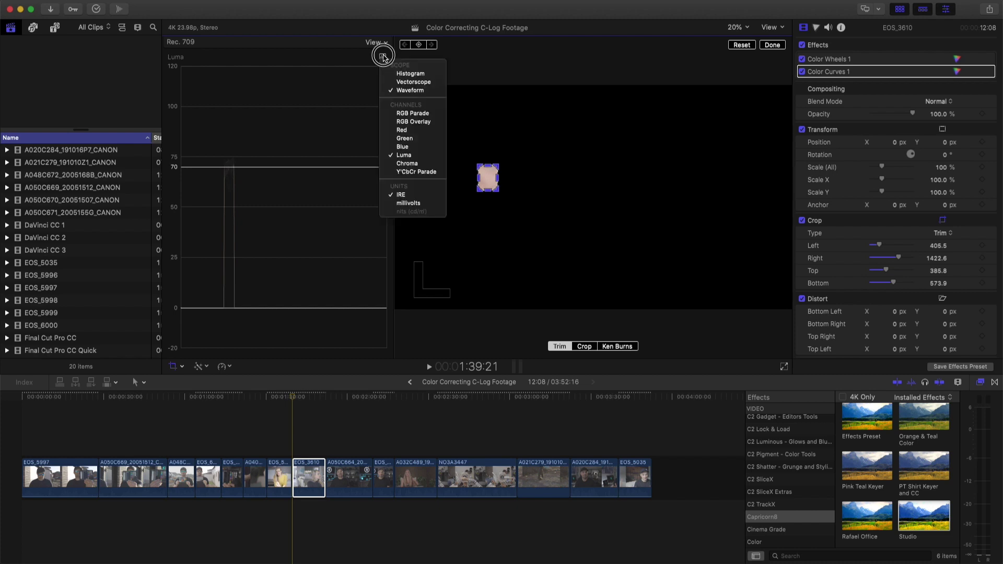
left_click(410, 82)
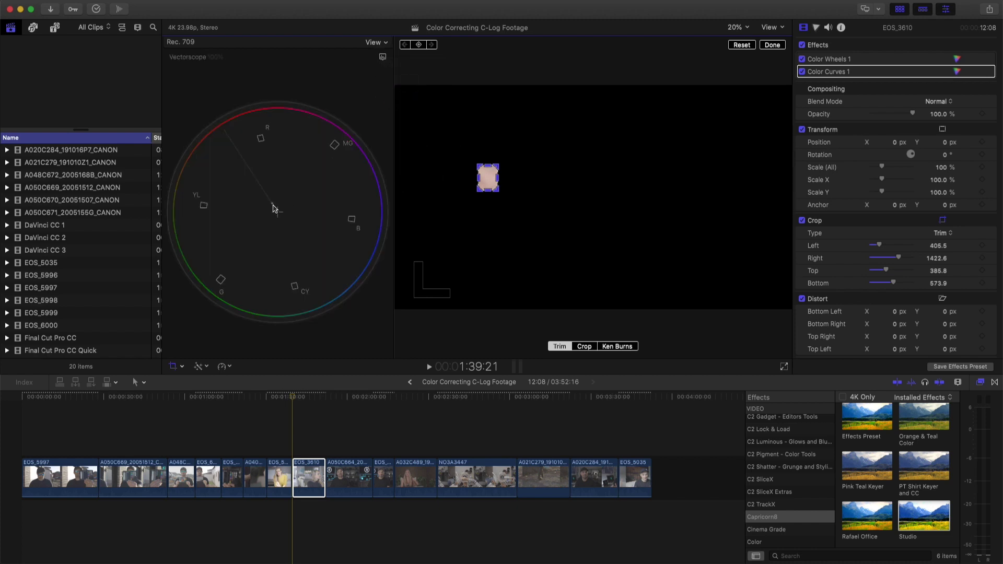
left_click(957, 59)
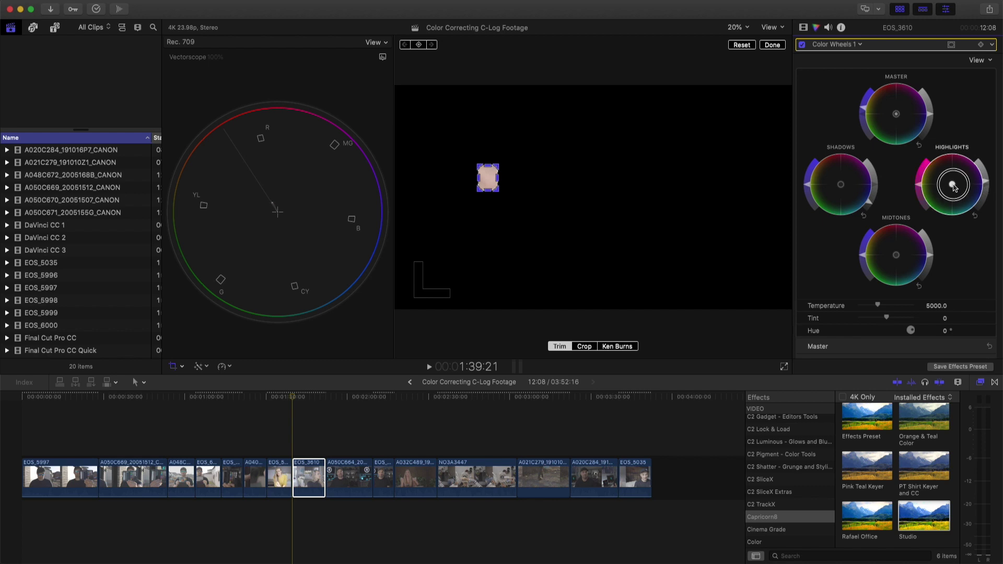
Step: Reset EOS_3610's crop and toggle all effects off and on twice to compare
left_click(803, 27)
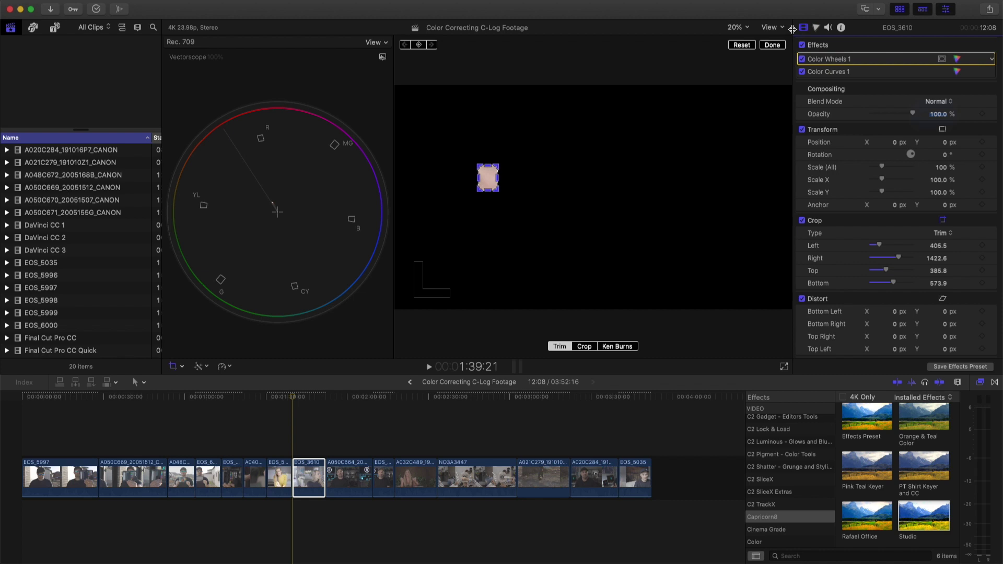
left_click(741, 45)
left_click(764, 45)
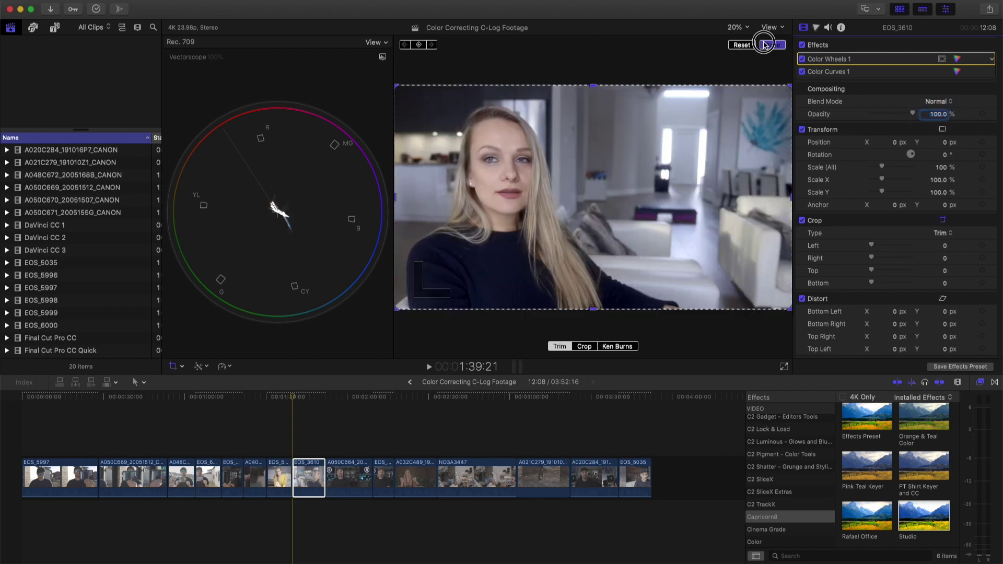
left_click(803, 45)
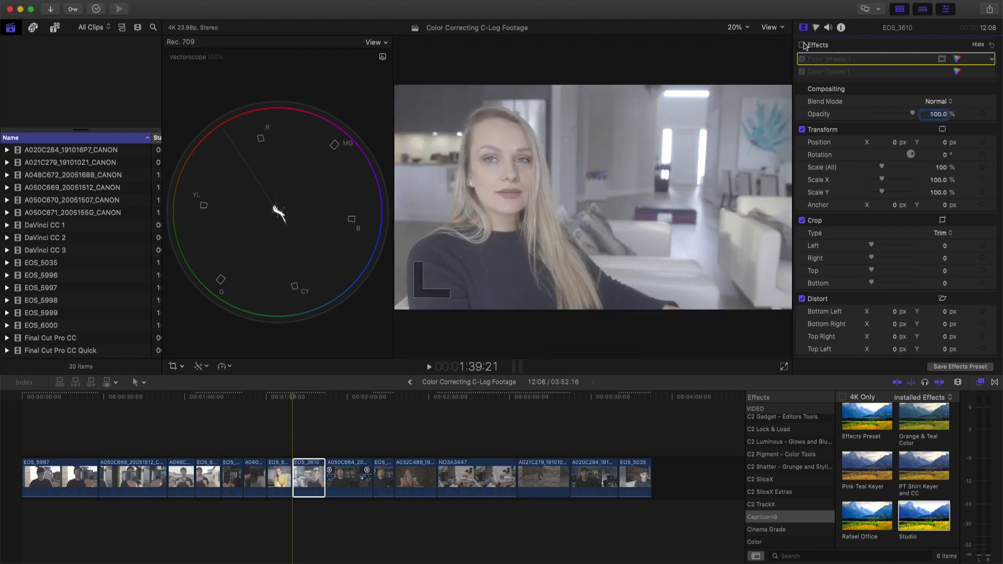
left_click(803, 44)
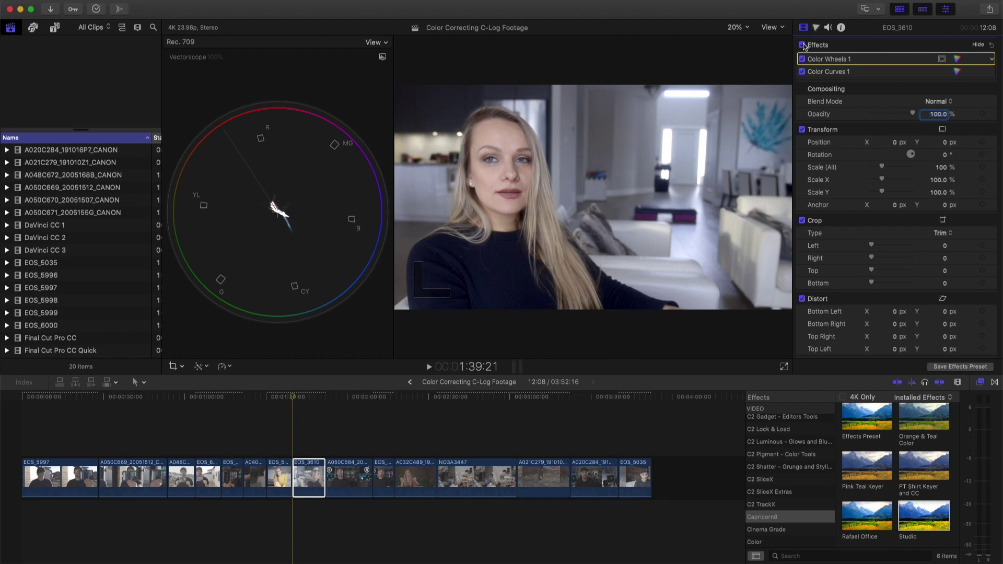
left_click(803, 45)
left_click(803, 45)
scroll(851, 56, "down", 1)
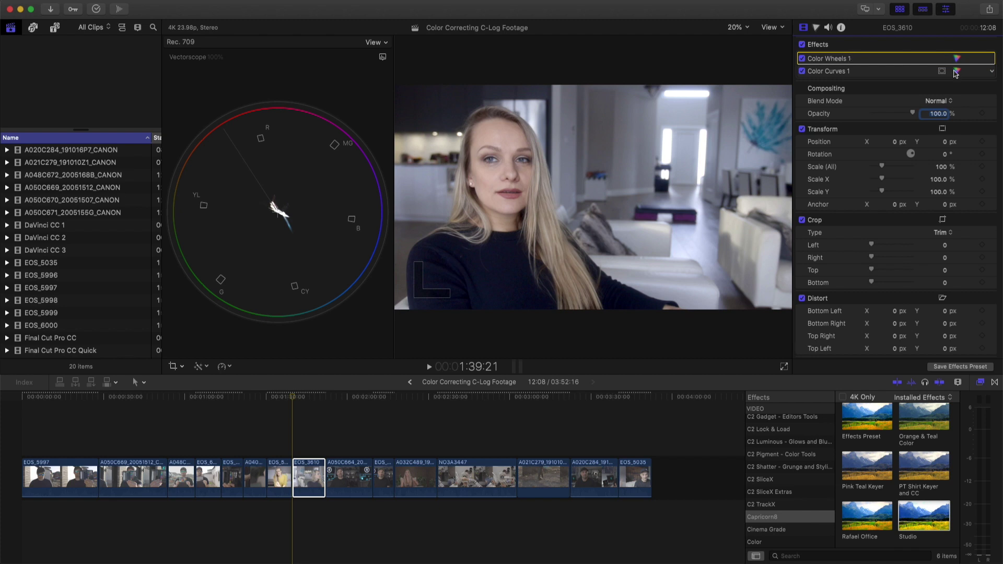
left_click(817, 27)
Step: Add Color Wheels 2 to EOS_3610, nudging shadows and shifting highlights toward yellow
left_click(839, 45)
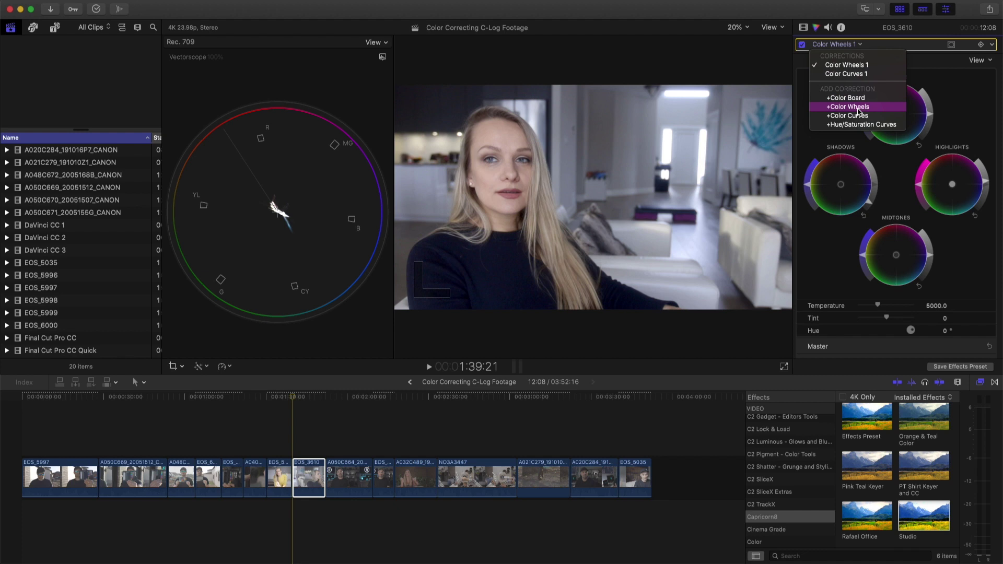
left_click(858, 108)
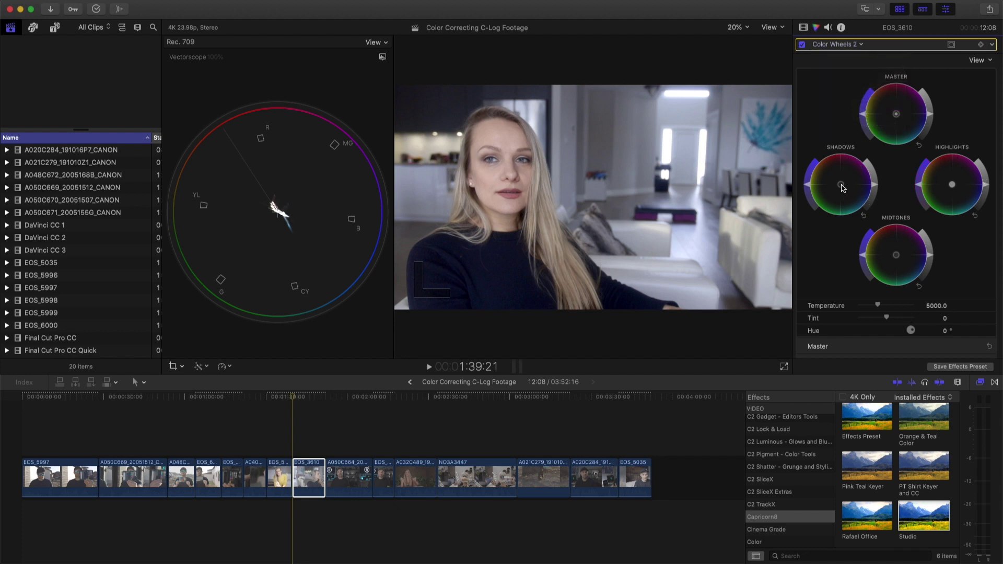
left_click_drag(842, 188, 852, 199)
left_click(952, 186)
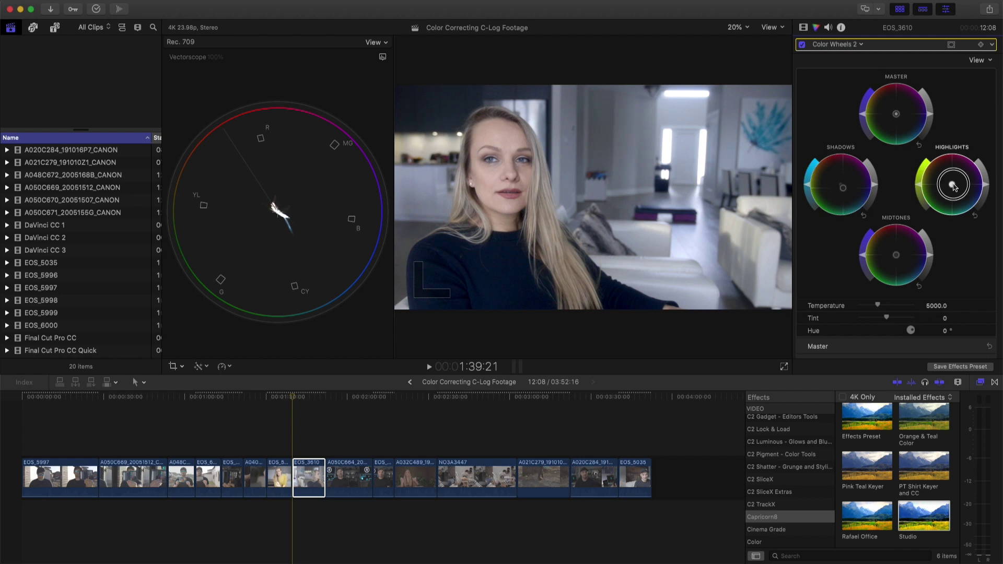
left_click_drag(953, 188, 943, 181)
Step: Crop EOS_3610 down to a small patch of skin
left_click(803, 28)
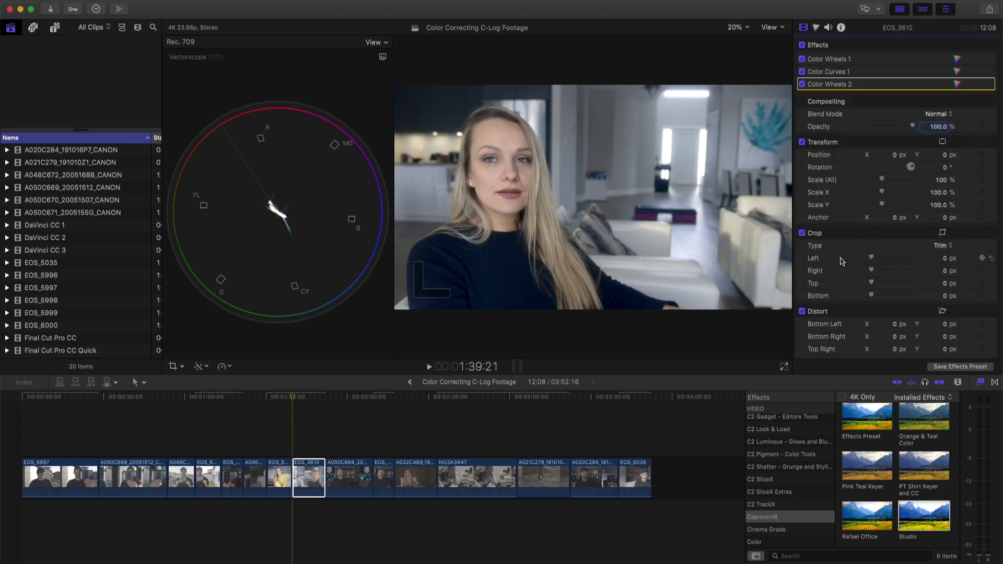
left_click(941, 233)
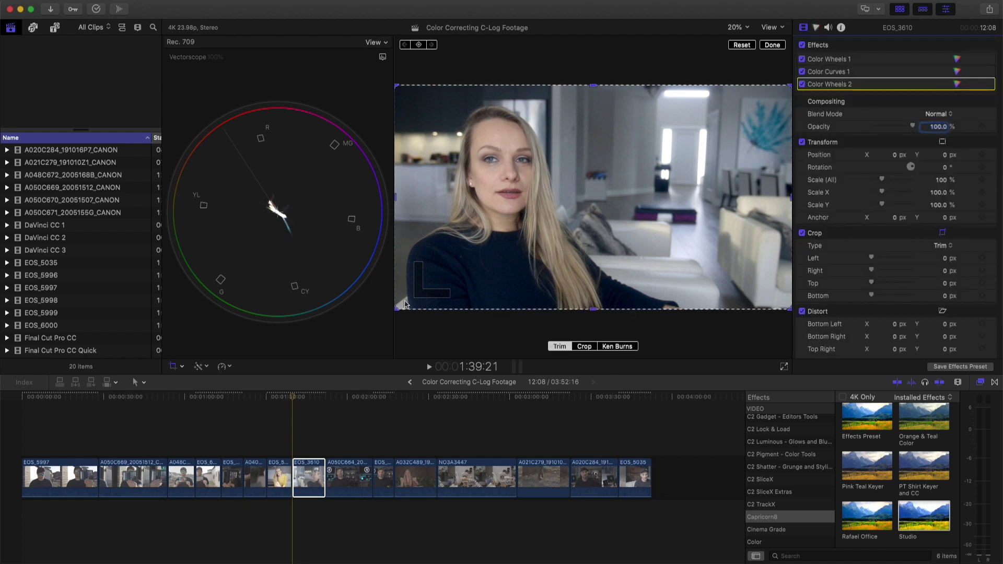
left_click_drag(396, 308, 478, 188)
left_click_drag(788, 86, 494, 168)
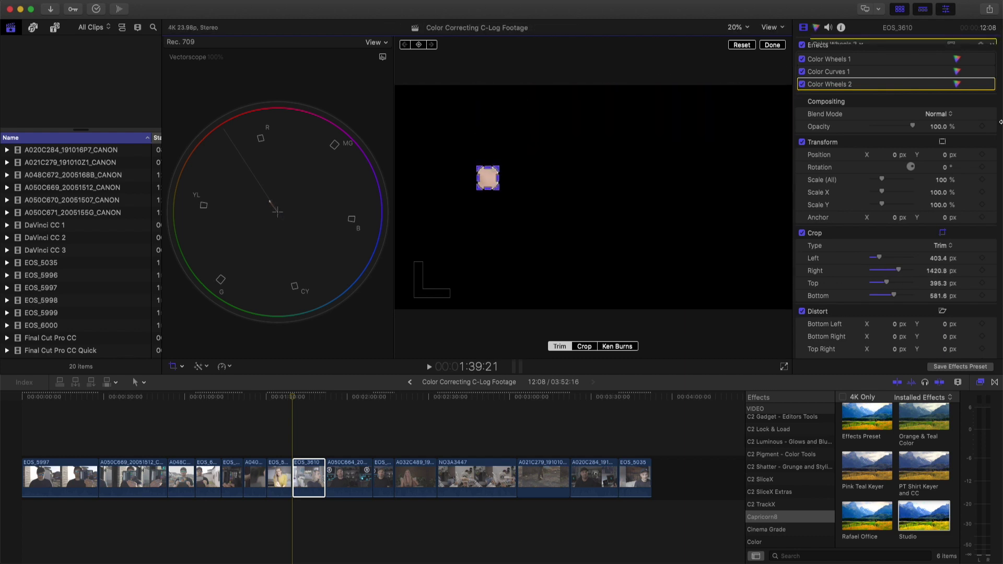
Step: Warm the Color Wheels 2 highlights toward orange
left_click(957, 83)
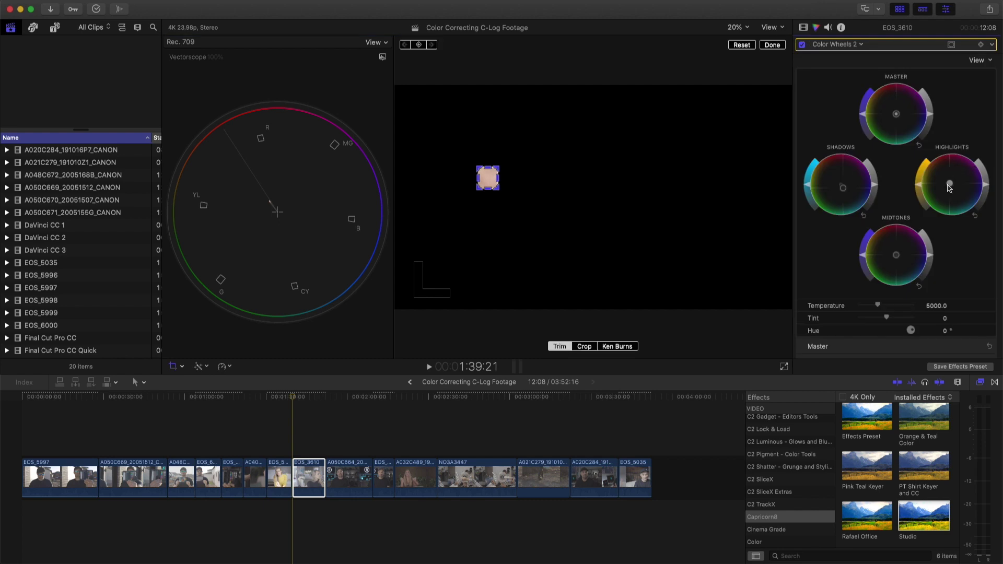
left_click_drag(948, 186, 949, 182)
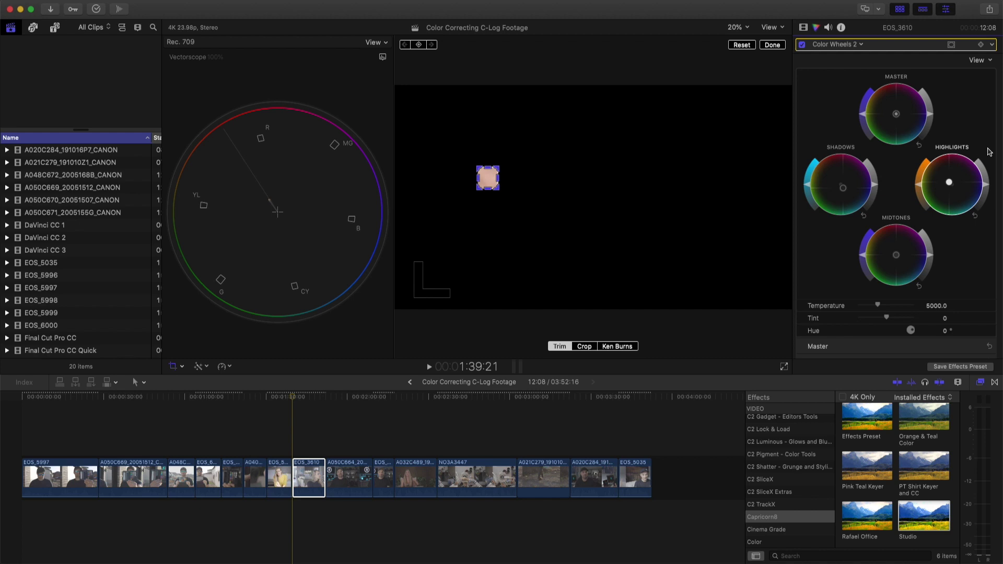
mouse_move(950, 186)
left_mouse_down()
mouse_move(922, 175)
mouse_move(929, 163)
mouse_move(918, 187)
left_mouse_up()
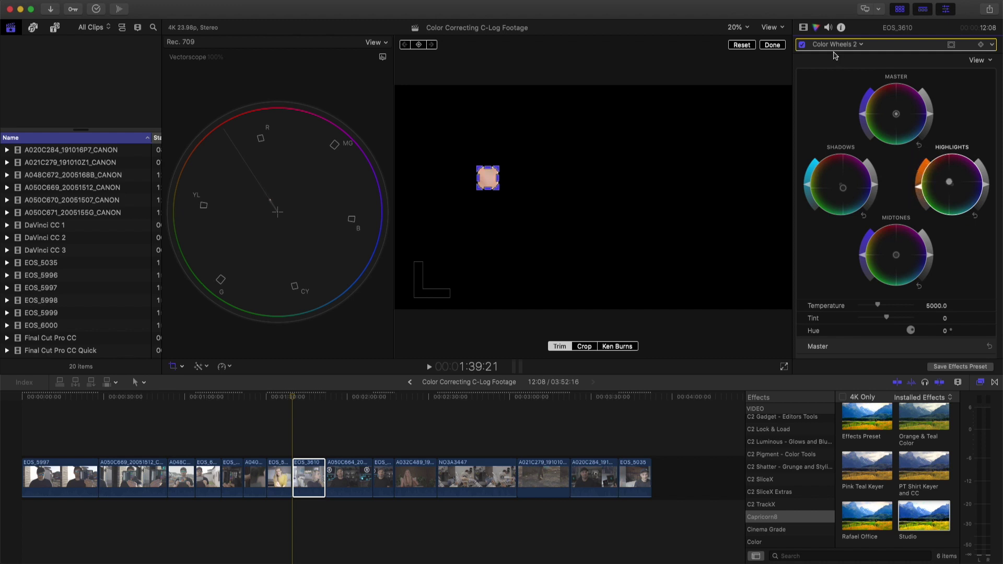
left_click(803, 27)
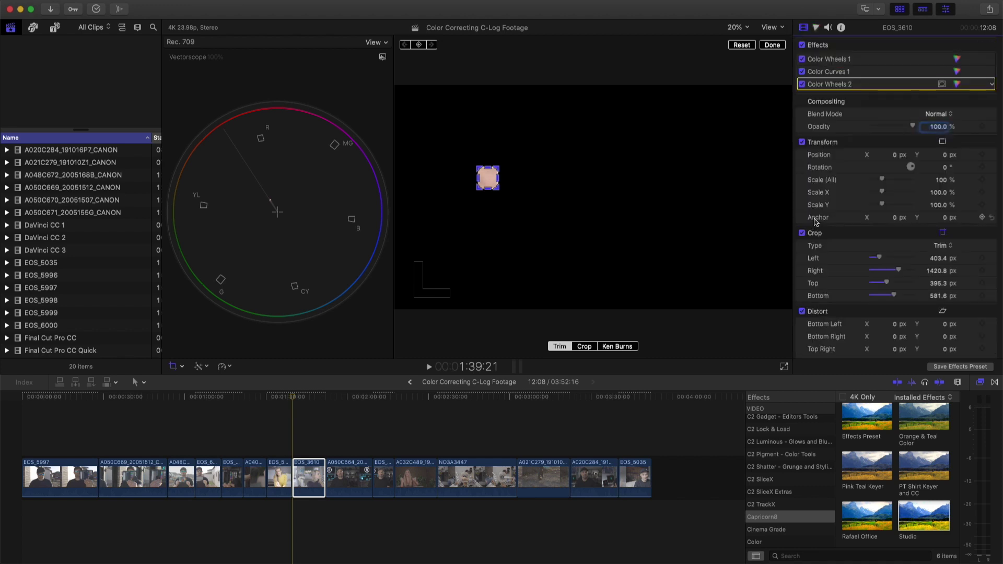
Step: Remove the crop, boost Color Wheels 2 highlight saturation, then compare, leaving it disabled
left_click(802, 233)
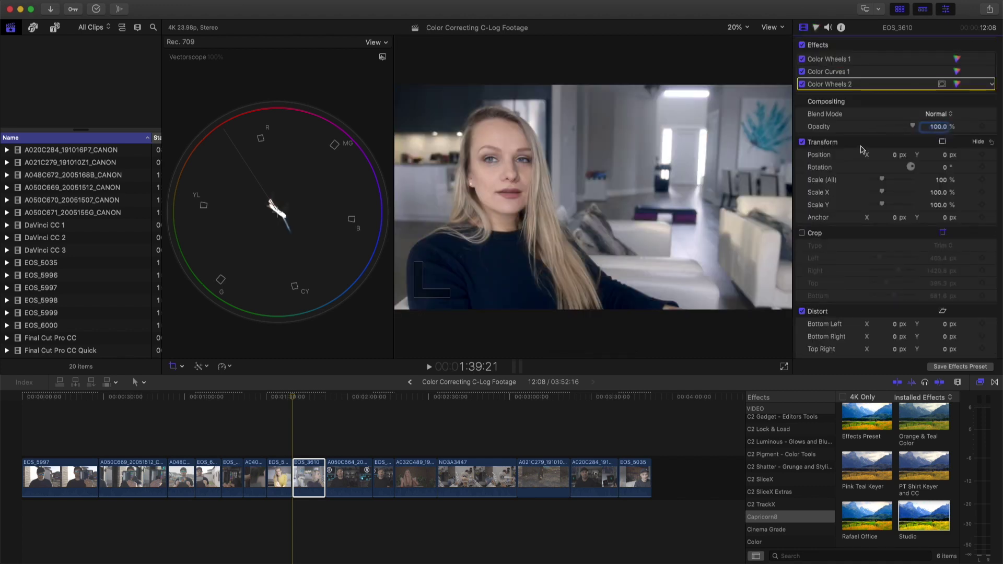
left_click(956, 85)
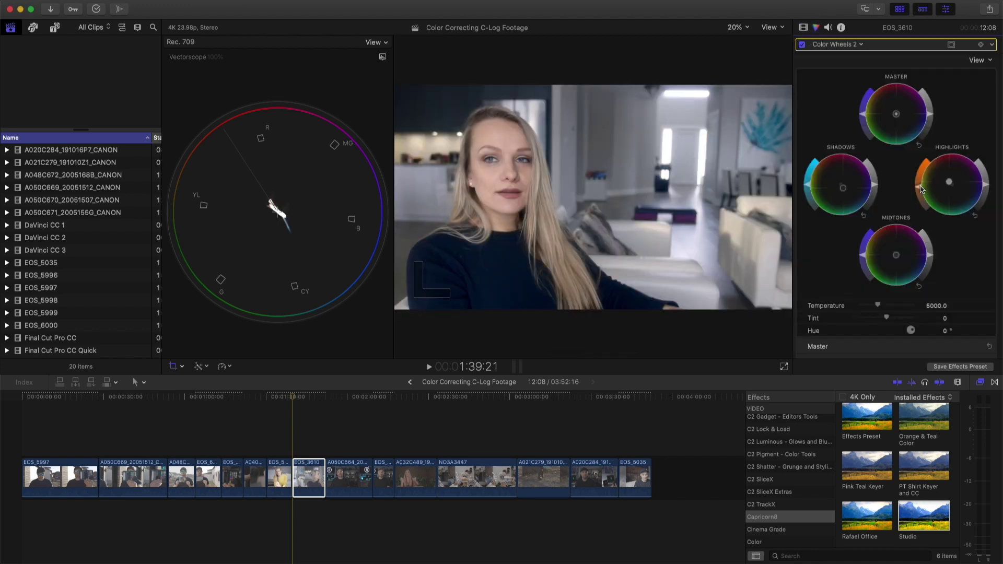
mouse_move(920, 189)
left_mouse_down()
mouse_move(921, 158)
mouse_move(916, 186)
left_mouse_up()
left_click(803, 27)
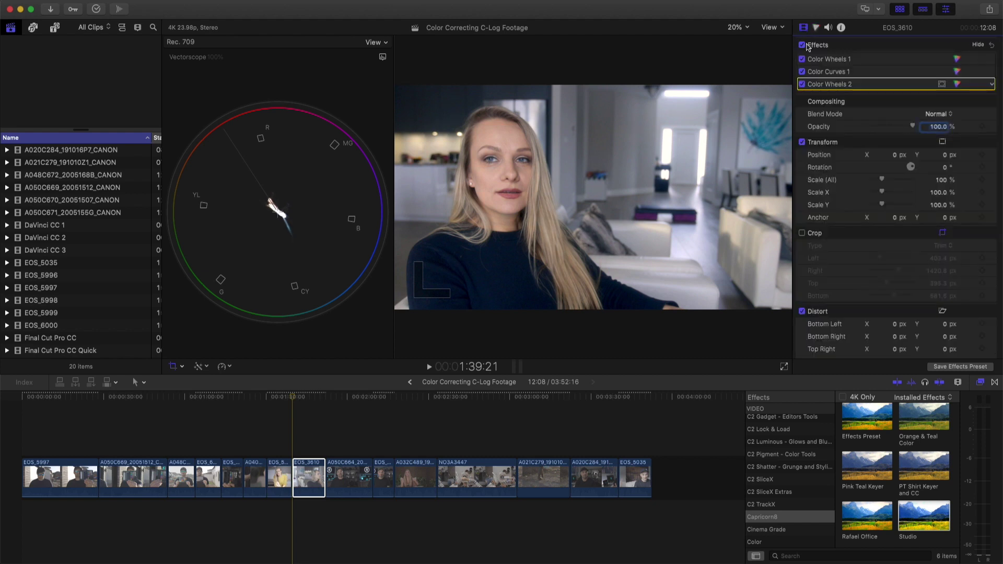
left_click(802, 85)
left_click(802, 84)
left_click(803, 85)
Step: Add a Color Wheels correction to clip A021C279 and switch the scope to Waveform
left_click_drag(519, 398, 530, 398)
key("super+6")
left_click(835, 44)
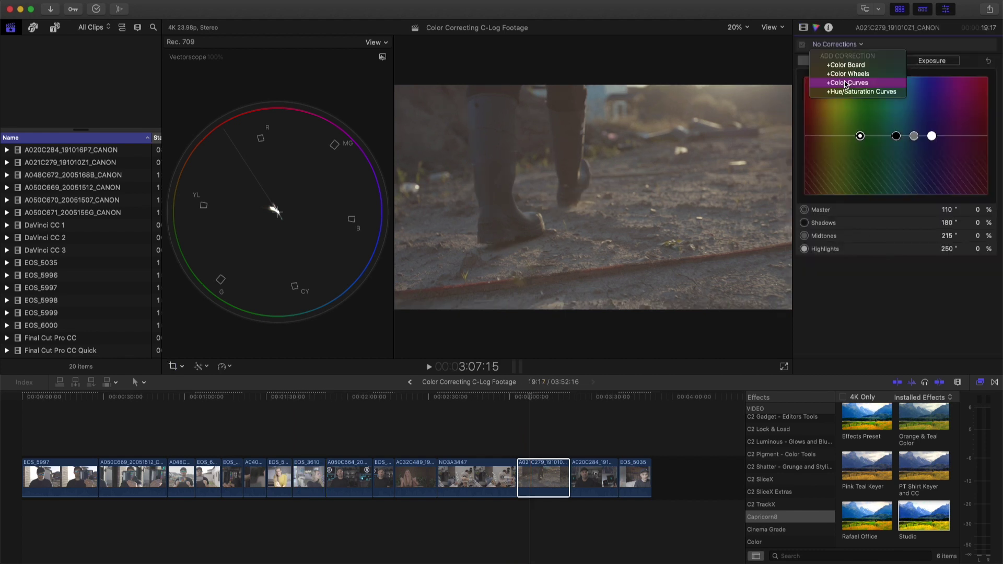
left_click(846, 73)
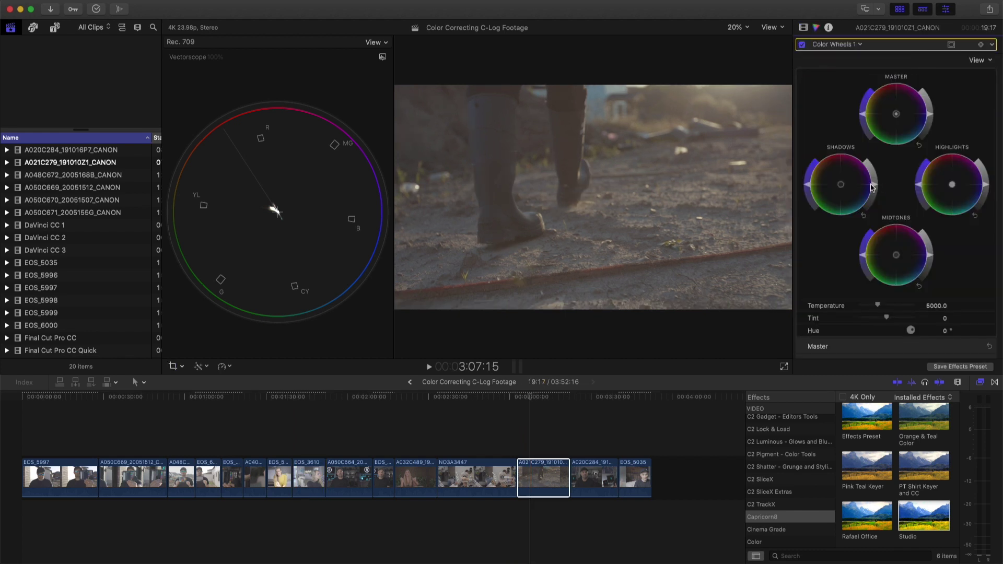
left_click(382, 56)
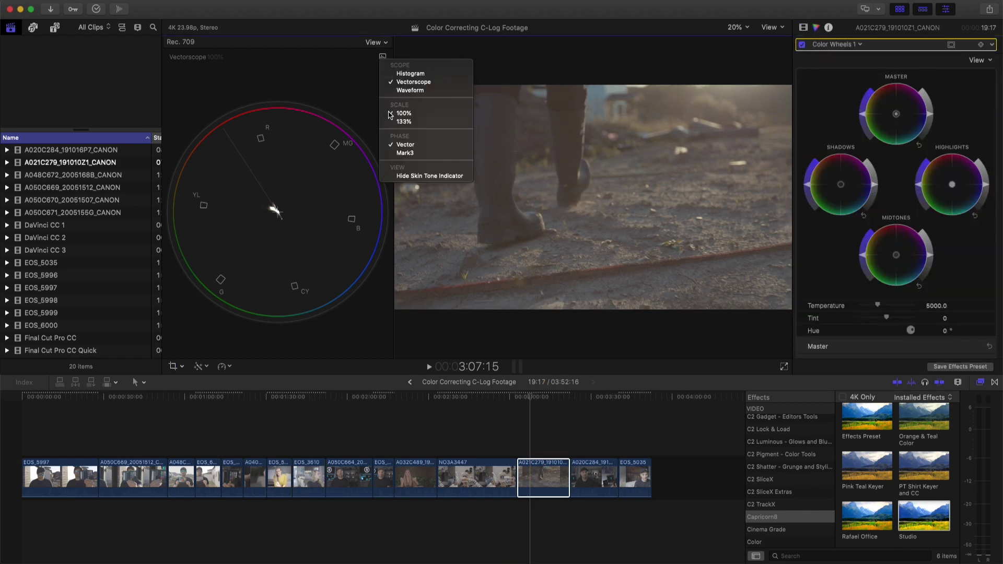
left_click(411, 89)
Step: Deepen the shadows and brighten the highlights of A021C279
left_click_drag(868, 186, 870, 198)
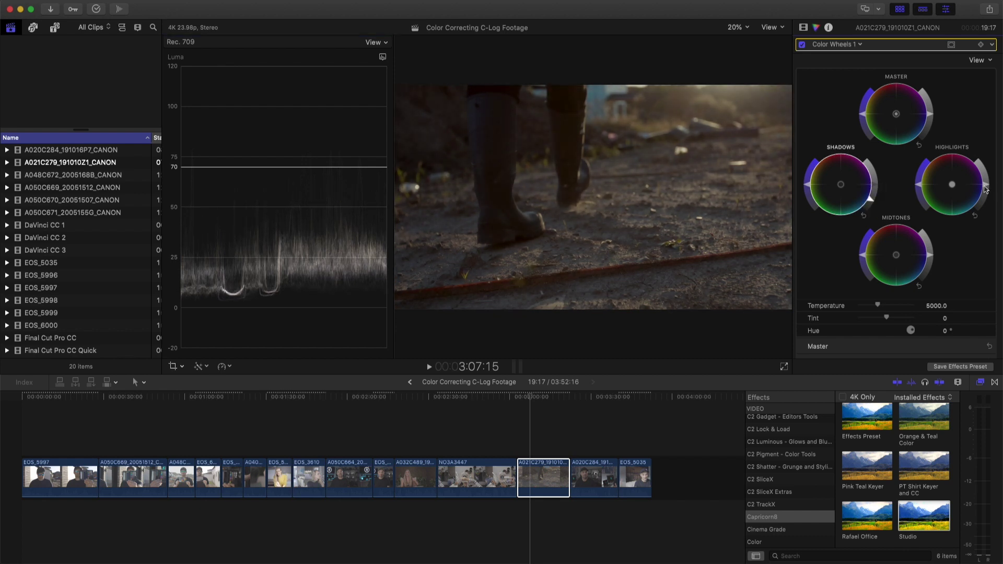
left_click_drag(985, 189, 979, 153)
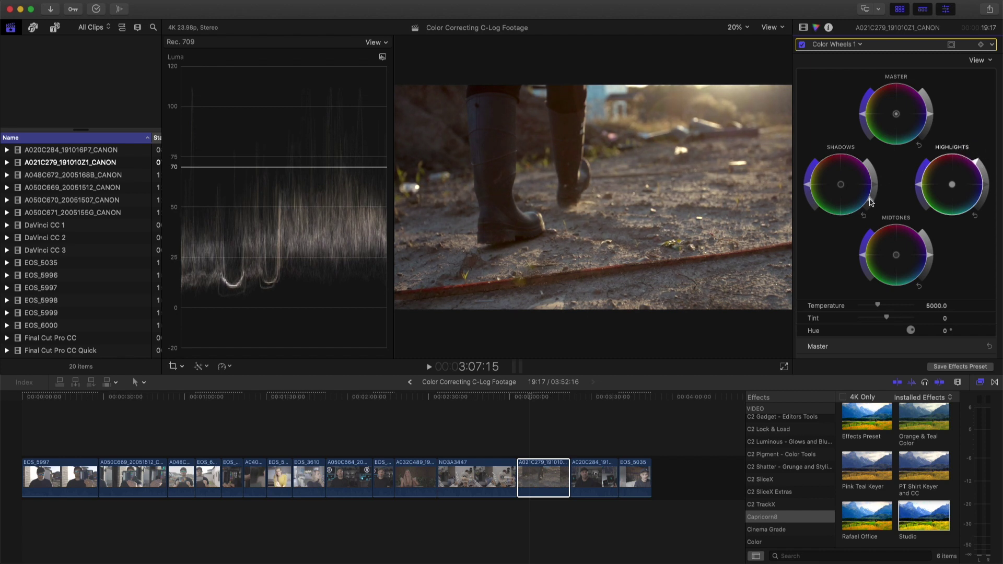
left_click_drag(871, 202, 871, 205)
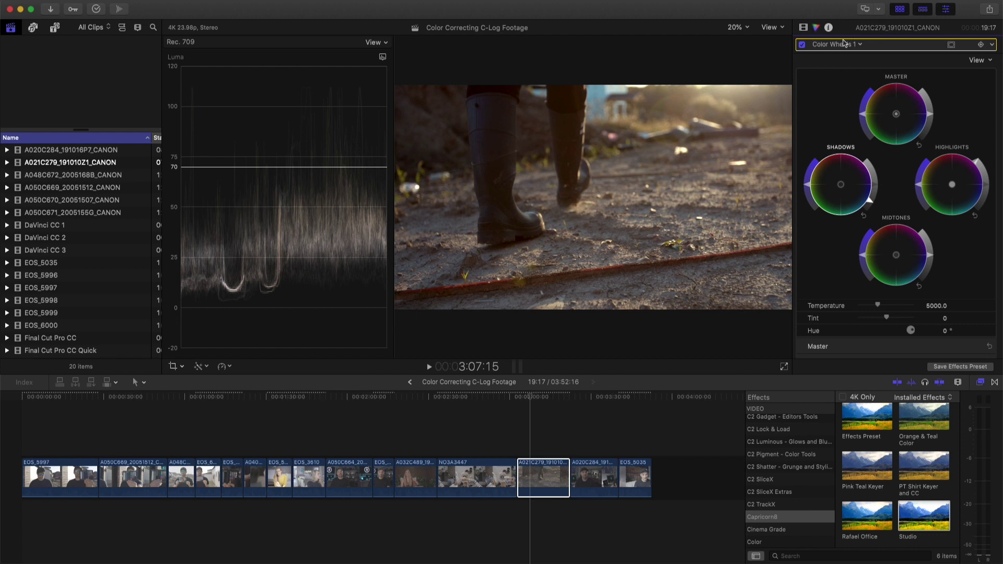
key("shift+c")
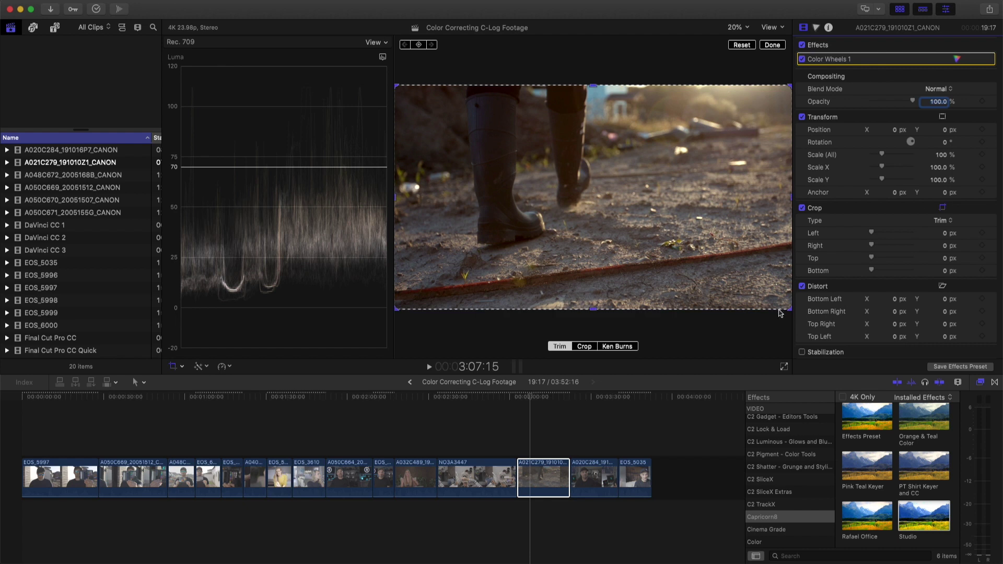
Step: Crop the A021C279 frame down to a small dark patch
left_click_drag(790, 308, 740, 287)
left_click_drag(571, 195, 510, 179)
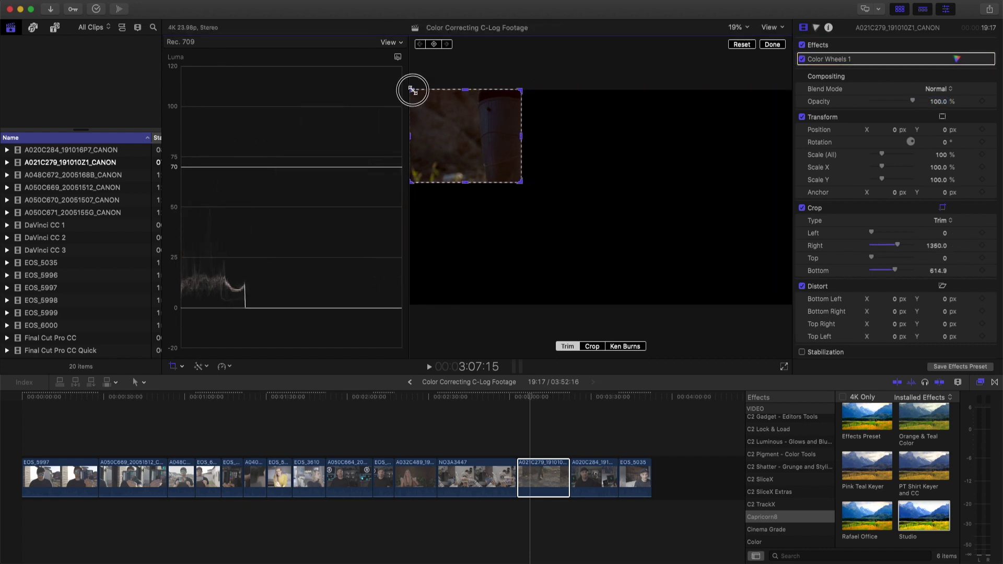
left_click_drag(409, 85, 491, 122)
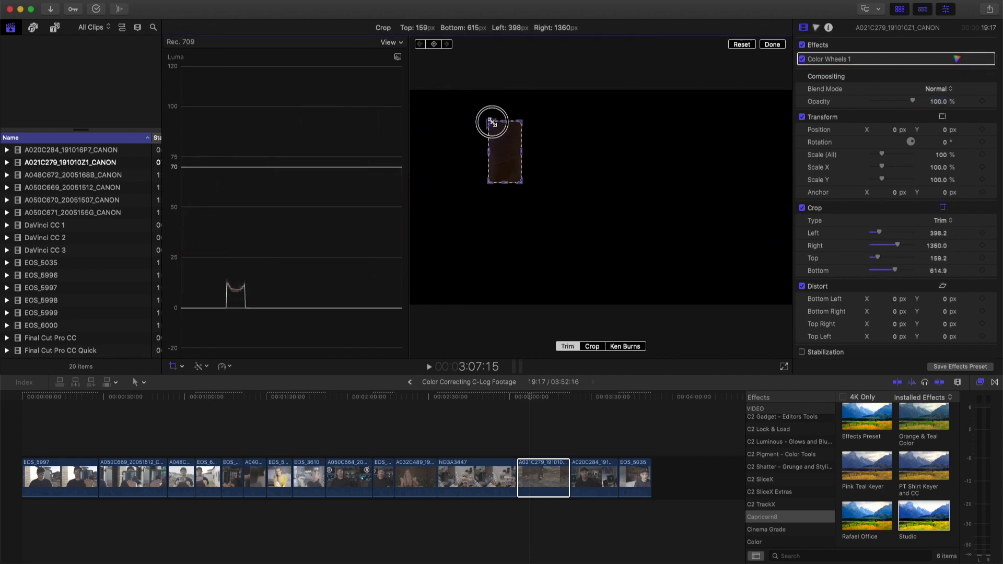
Step: Switch the scope to RGB Parade with the reference line set to 11
left_click(398, 56)
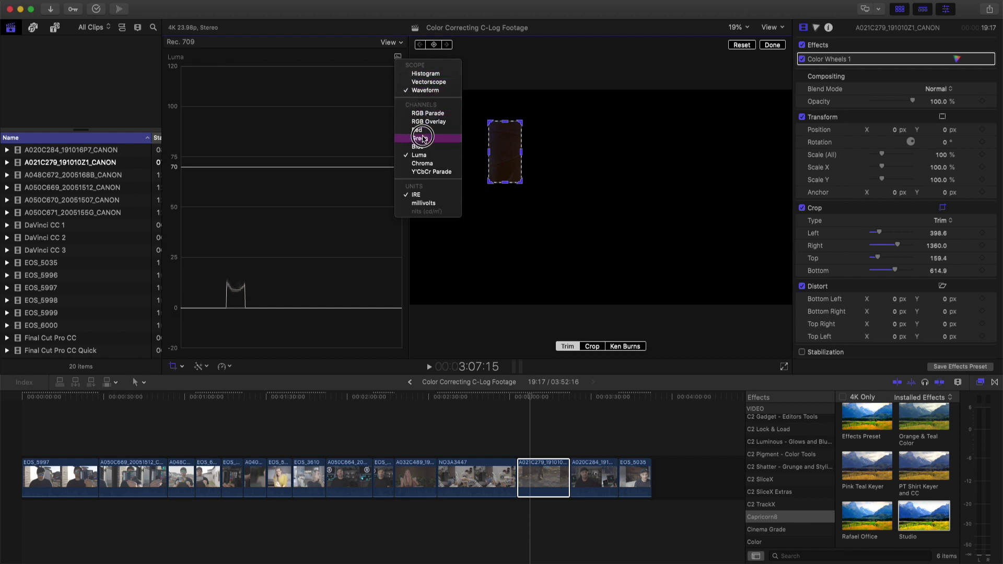
left_click(426, 114)
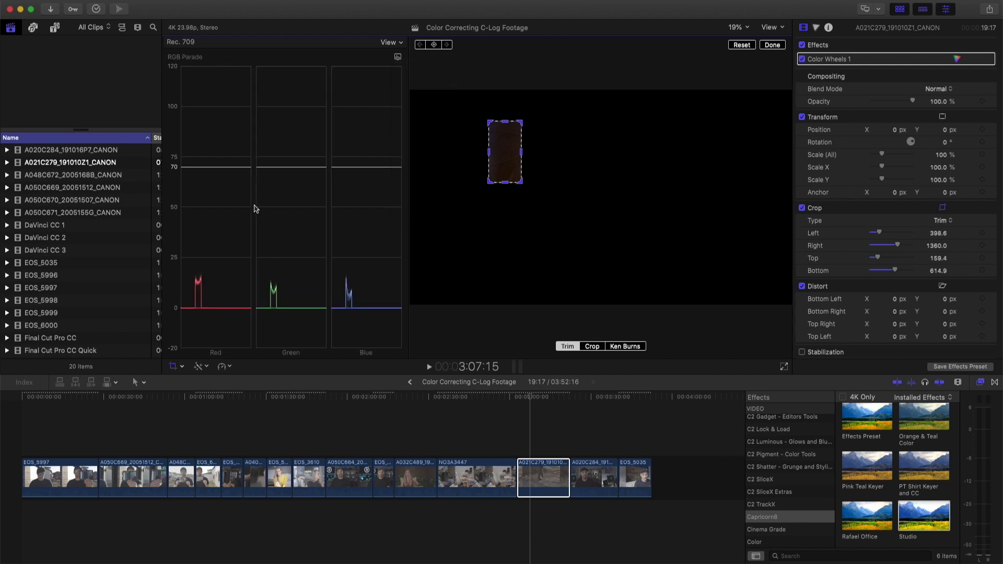
left_click_drag(246, 172, 236, 288)
Step: Adjust the Shadows colour wheel to remove the cast and even out the RGB channels
left_click(957, 58)
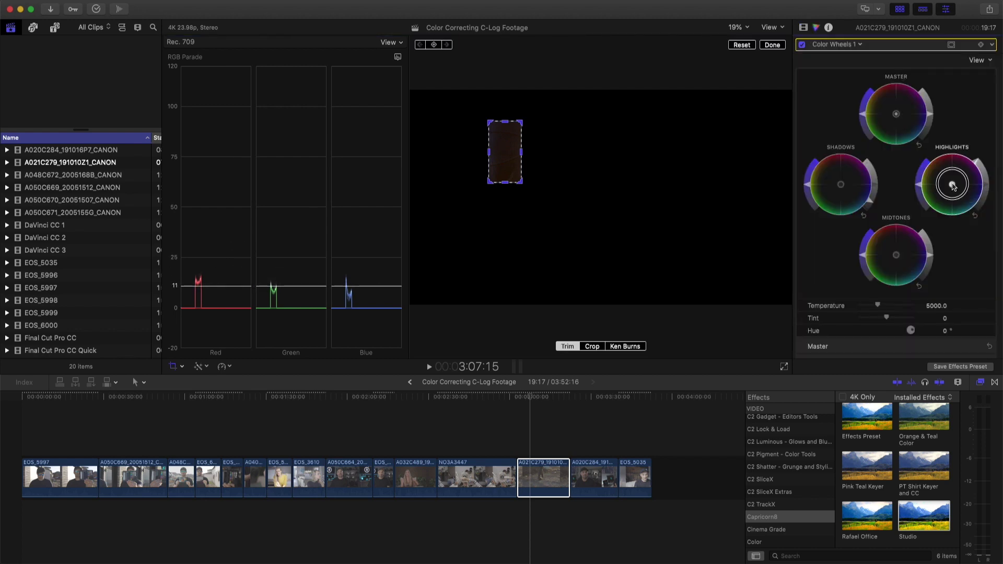
left_click(951, 185)
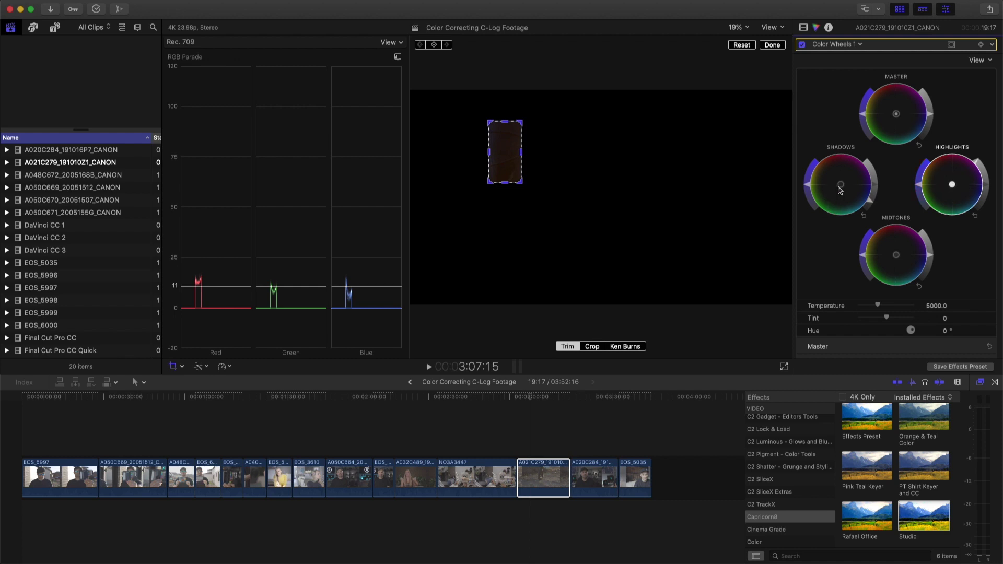
left_click_drag(839, 187, 860, 207)
left_click_drag(860, 207, 860, 206)
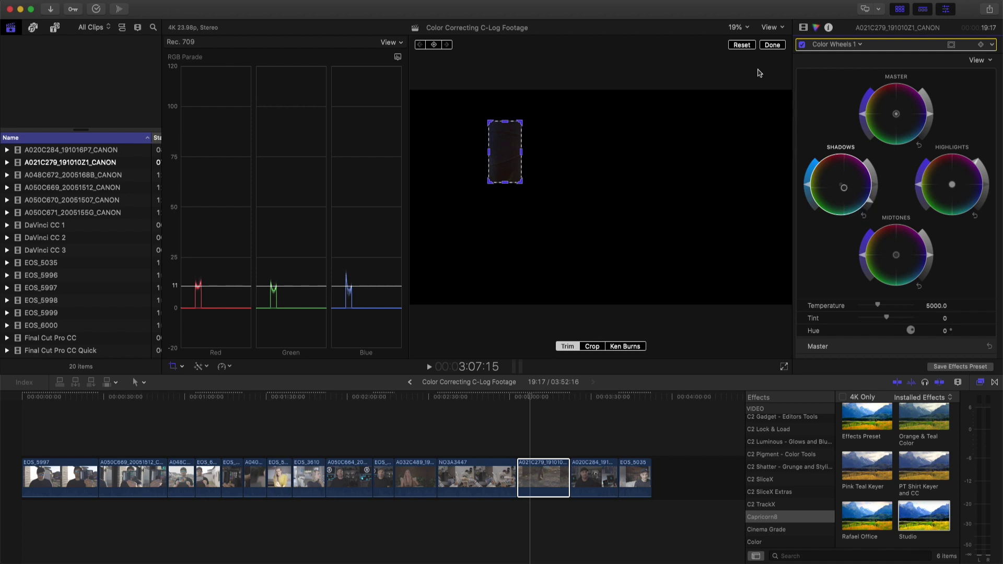
Step: Finish cropping and disable the Crop so the full frame shows
left_click(771, 45)
left_click(809, 28)
left_click(802, 208)
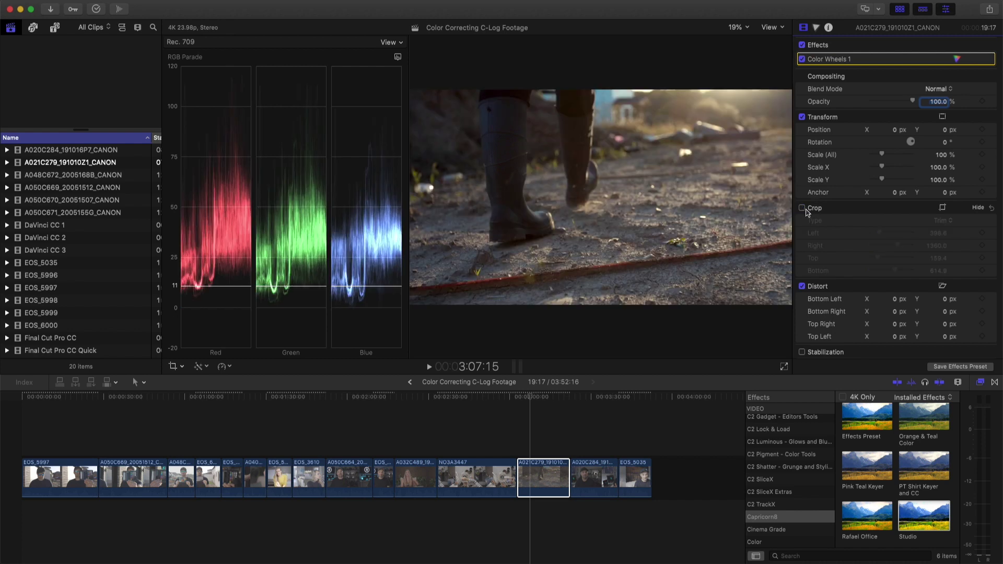
scroll(804, 61, "down", 1)
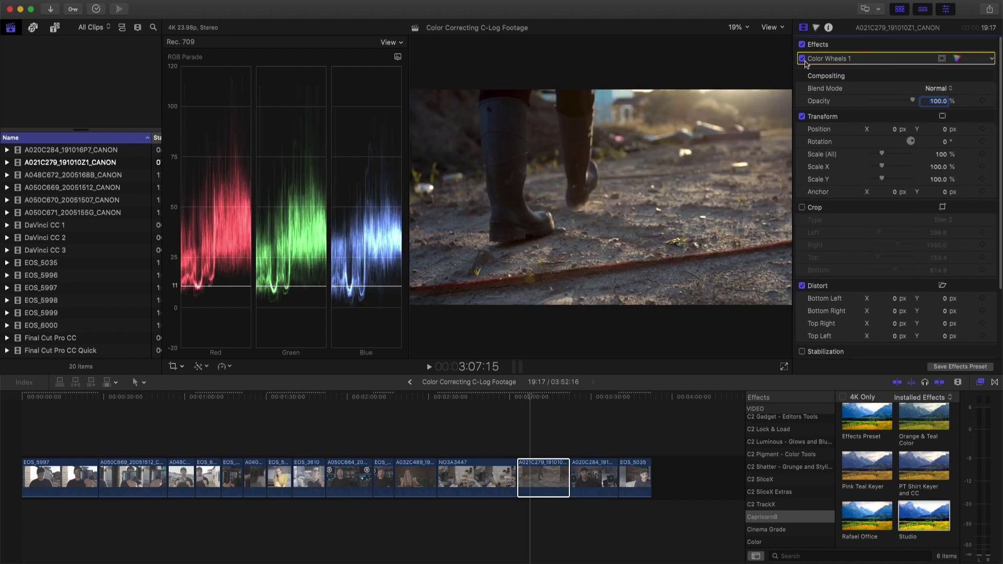
Step: Toggle all effects off and on twice to compare the grade with the original
left_click(802, 45)
left_click(802, 45)
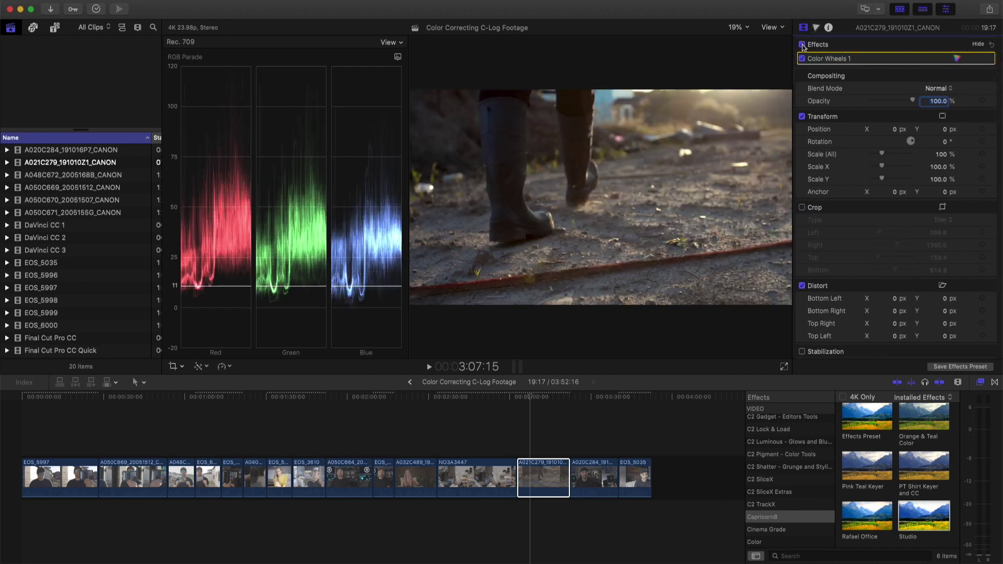
left_click(802, 45)
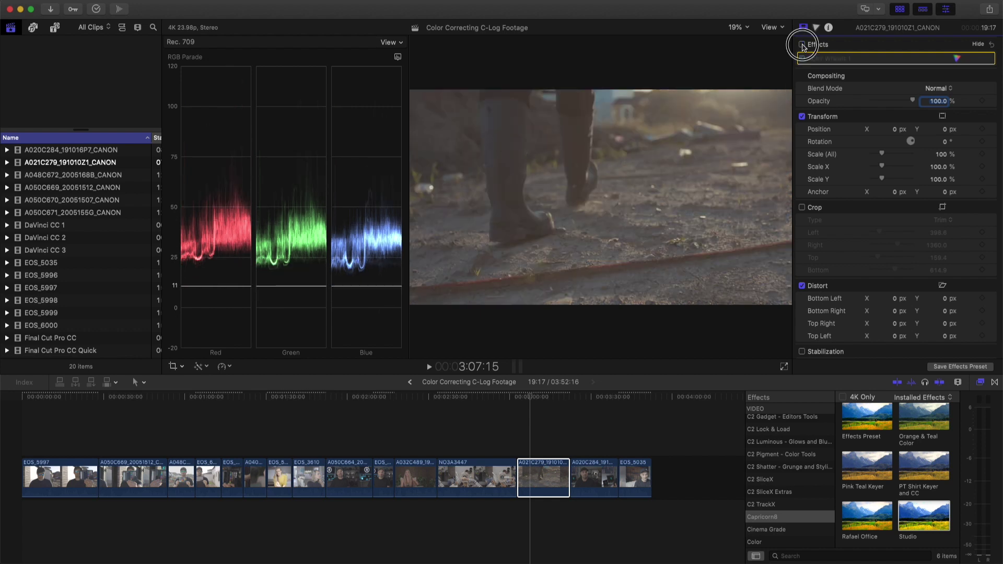
left_click(802, 45)
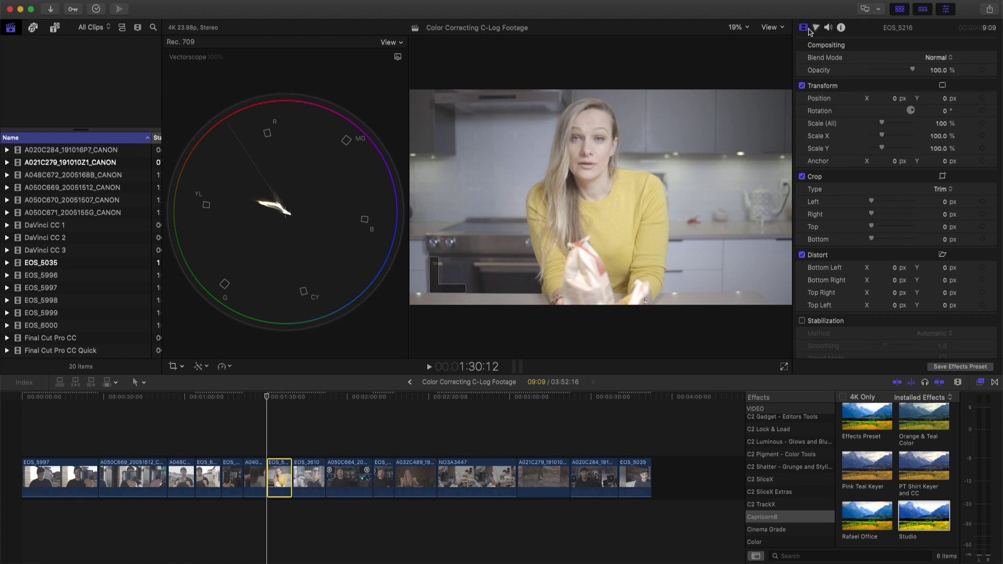
Step: Switch the scope to Waveform and add Color Wheels lowering the shadows and highlights
left_click(397, 56)
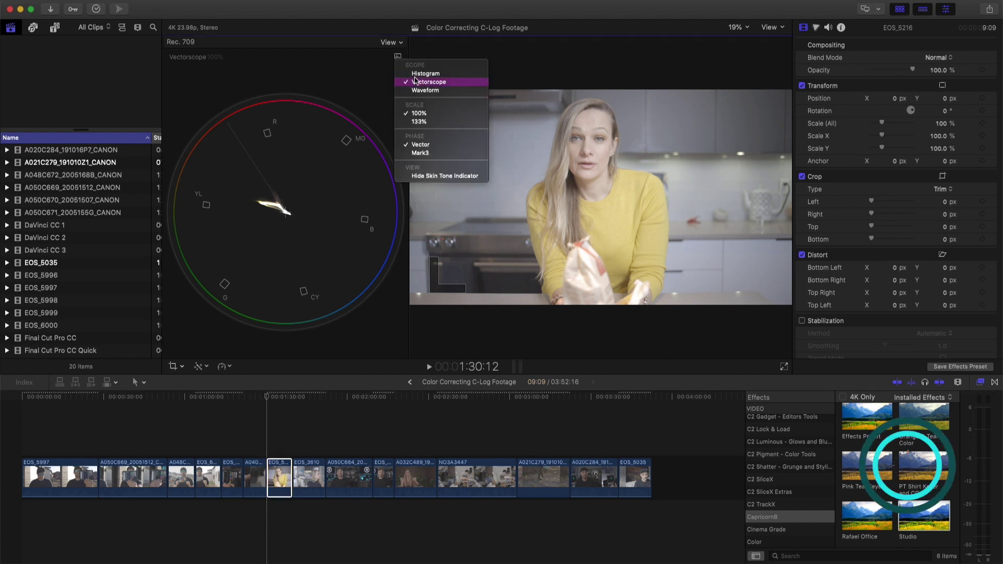
left_click(449, 90)
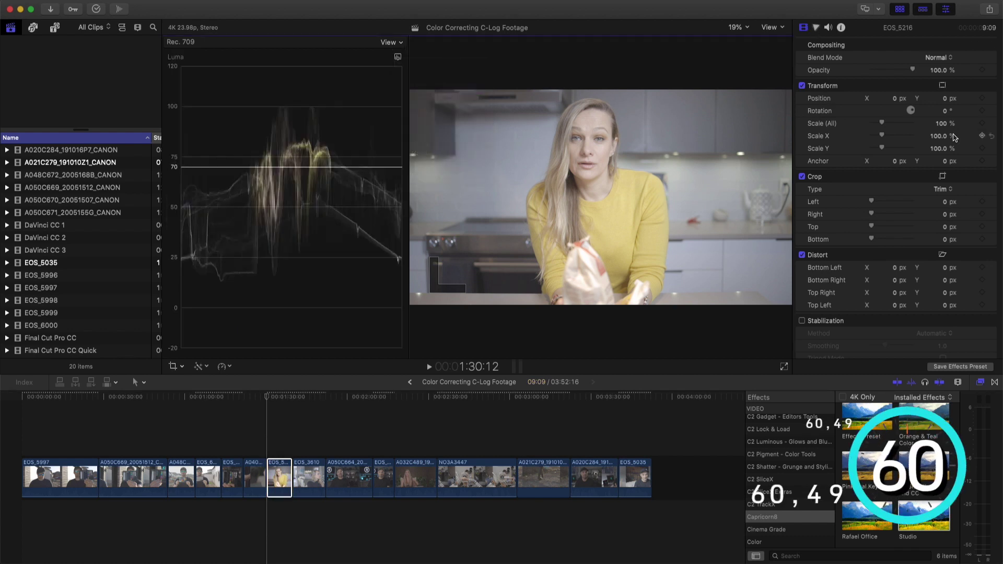
left_click(815, 27)
left_click(835, 44)
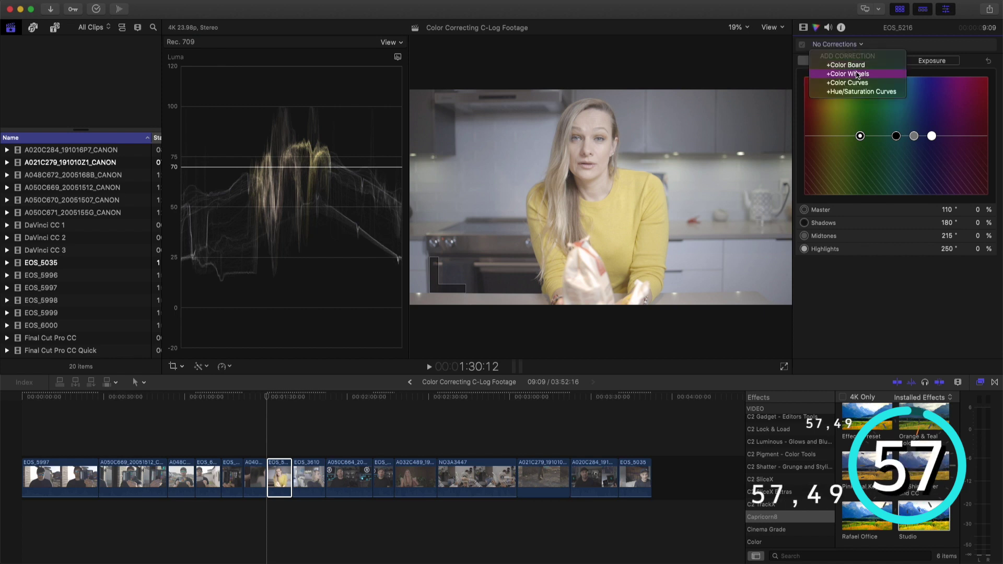
left_click(851, 74)
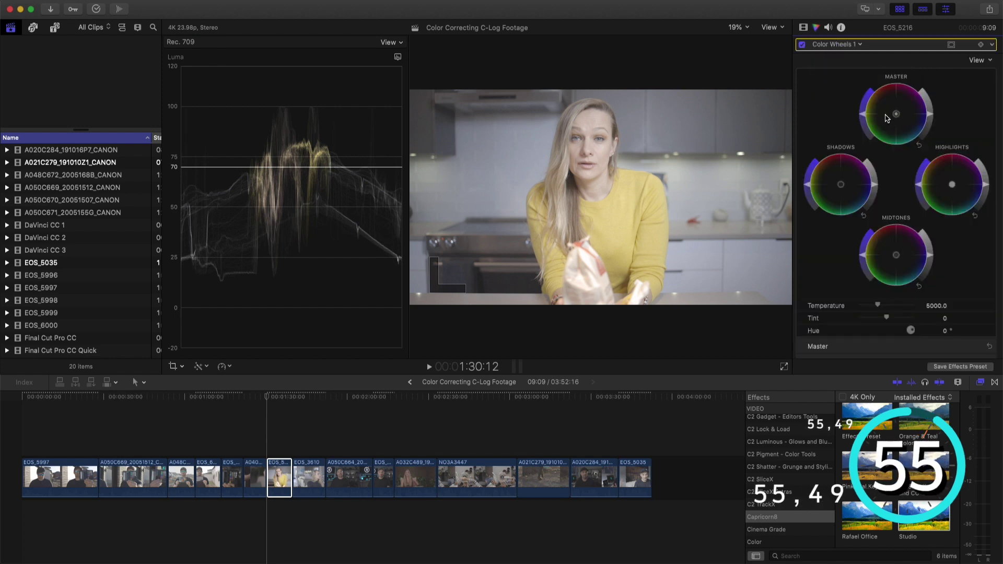
left_click_drag(875, 191, 871, 195)
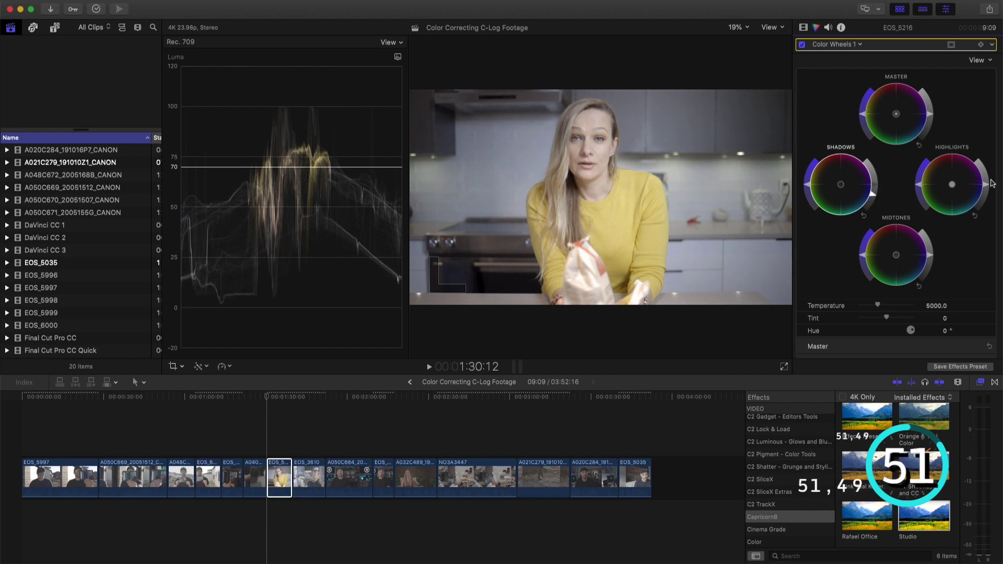
left_click_drag(984, 186, 984, 189)
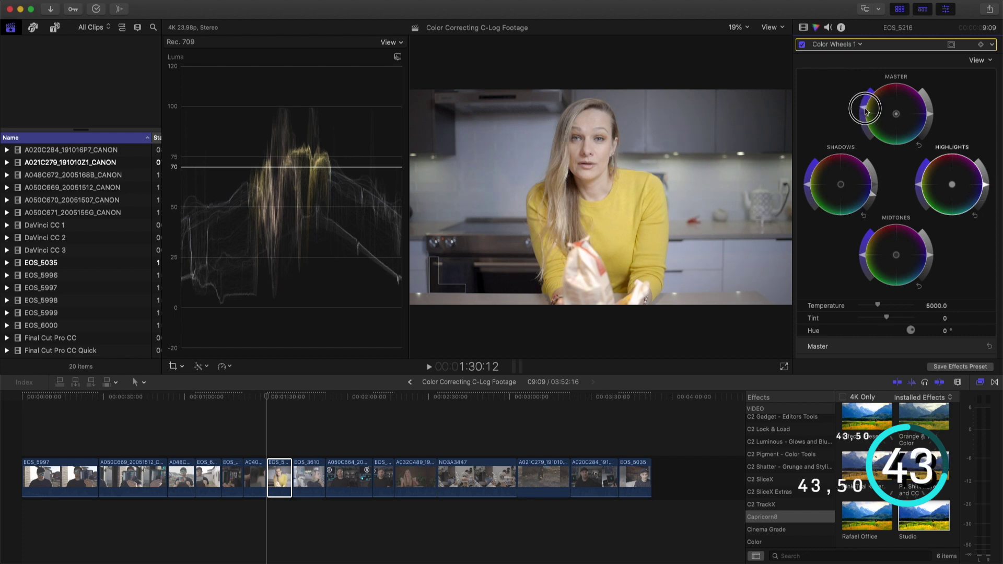
Step: Add Color Curves with two Luma points, lowering the darks and lifting the brights
left_click(859, 45)
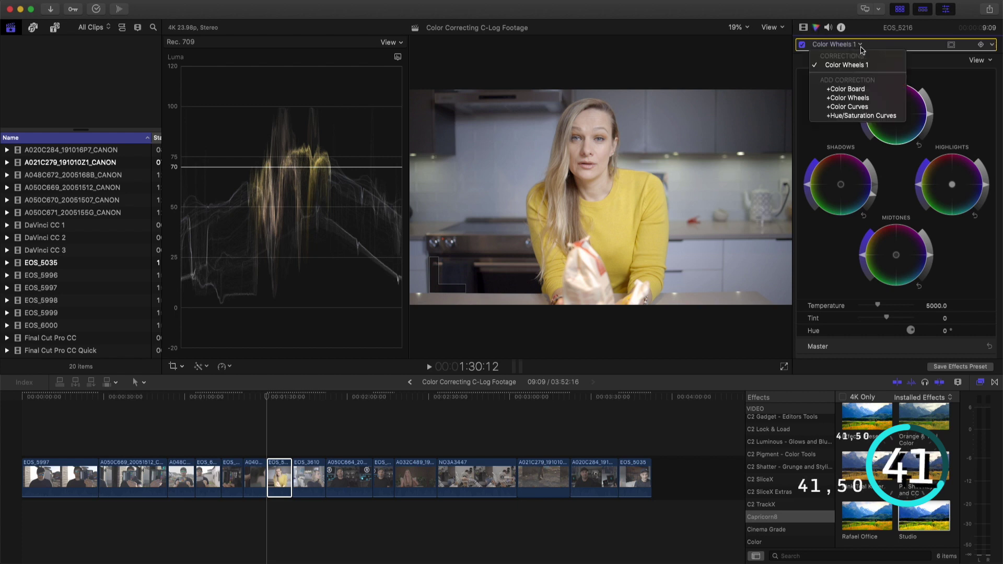
left_click(860, 125)
left_click_drag(850, 133, 851, 135)
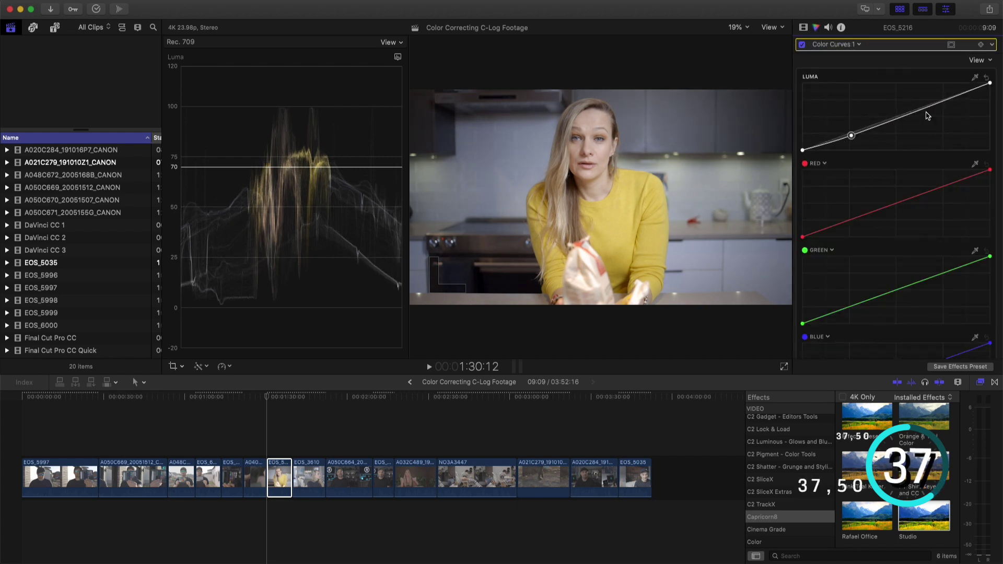
left_click_drag(935, 108, 934, 102)
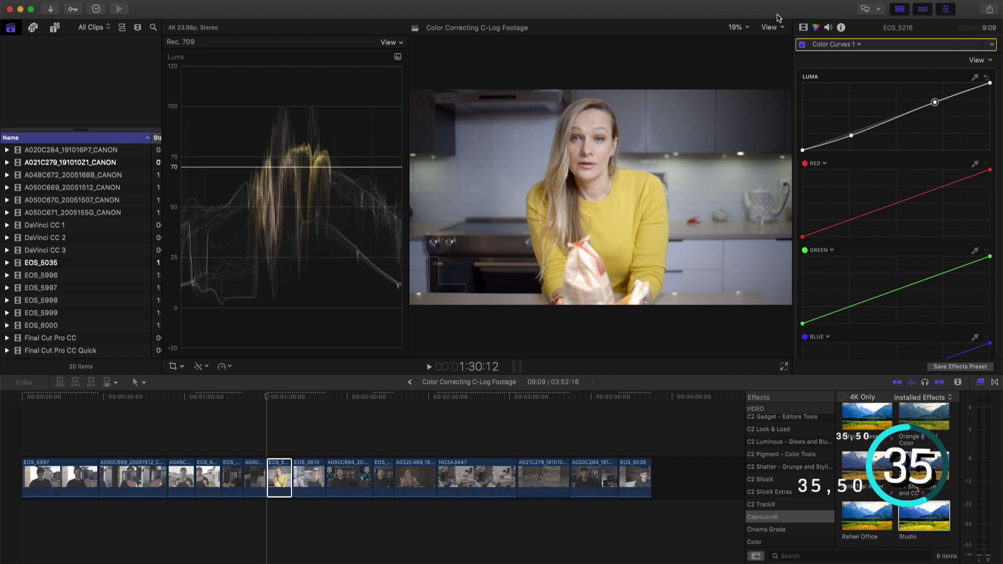
left_click(804, 30)
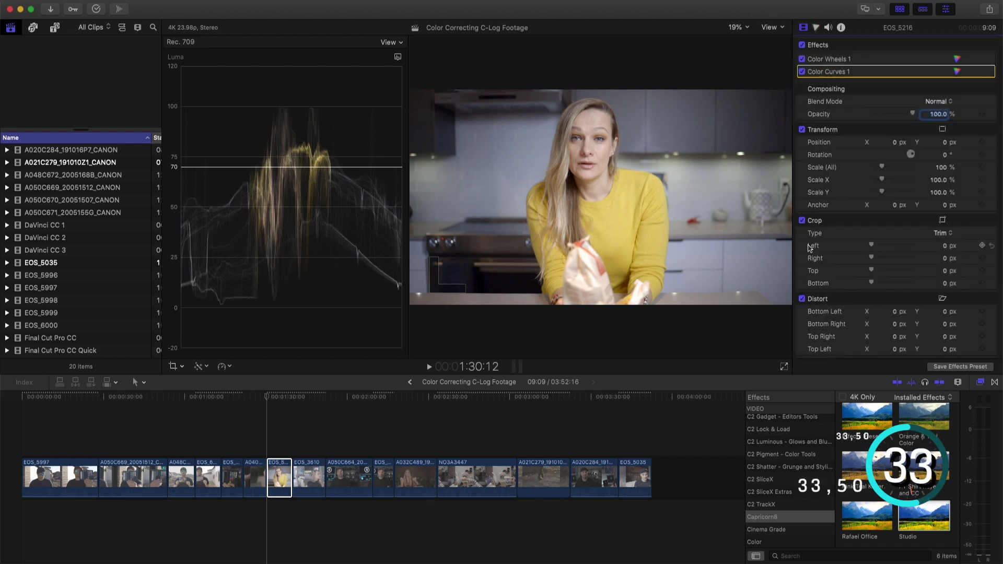
Step: Crop tightly to a patch of skin on the face and view it on the Vectorscope
left_click_drag(412, 305, 600, 157)
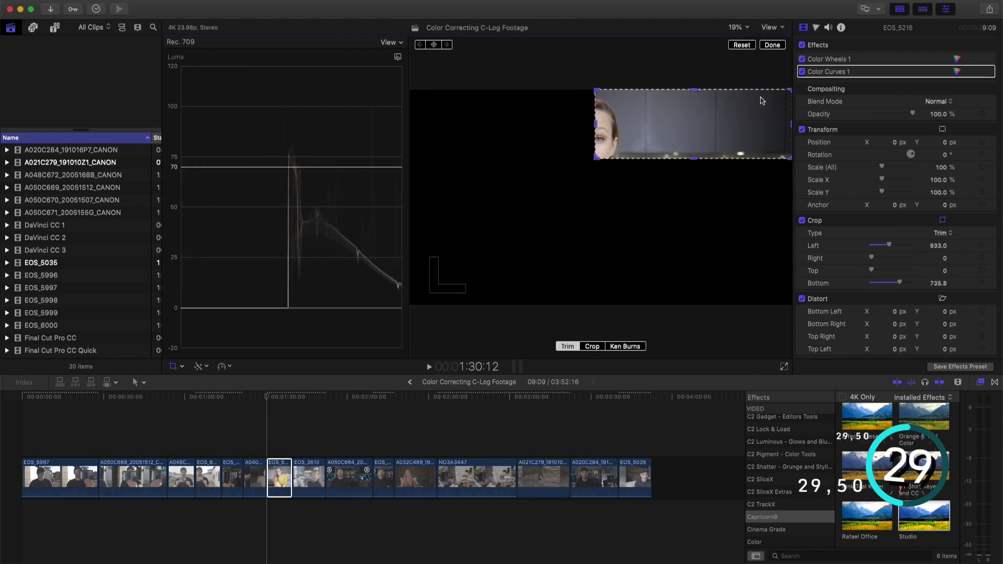
left_click_drag(789, 89, 606, 141)
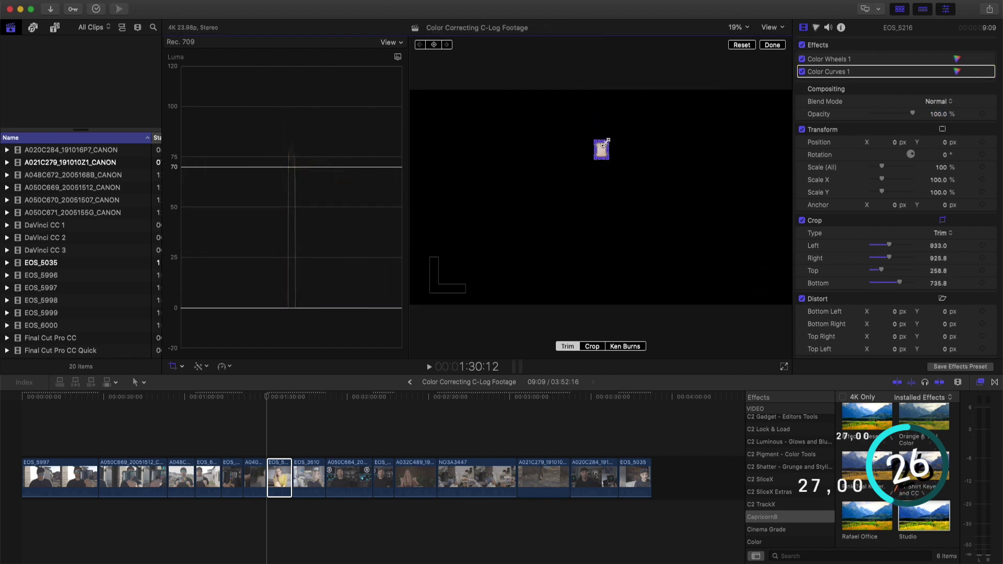
left_click(957, 58)
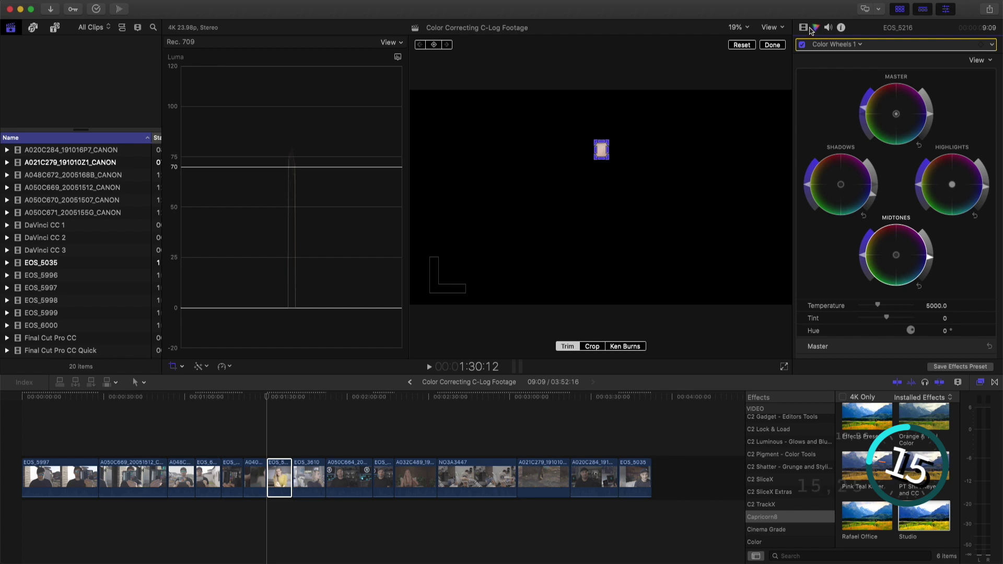
left_click(397, 57)
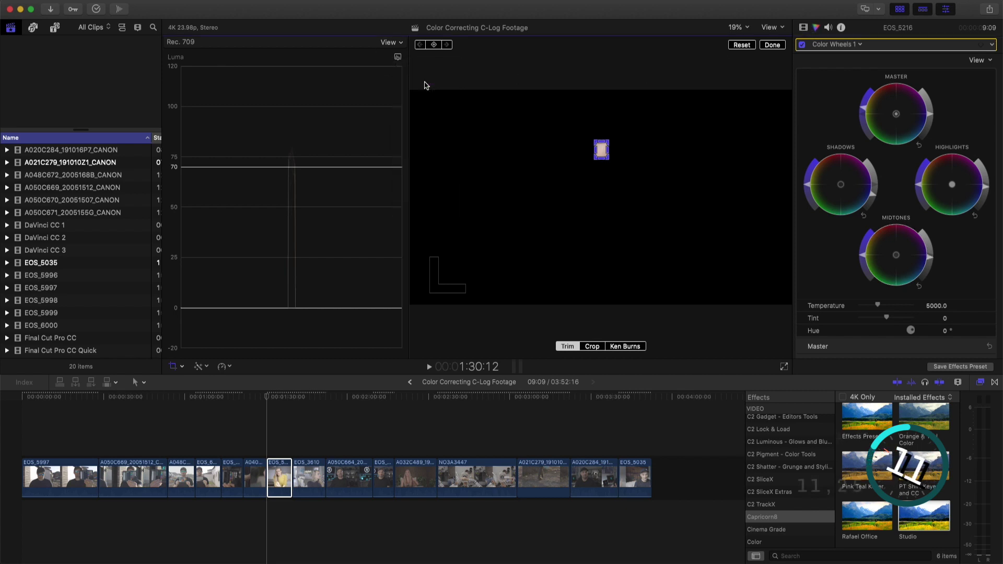
left_click(427, 83)
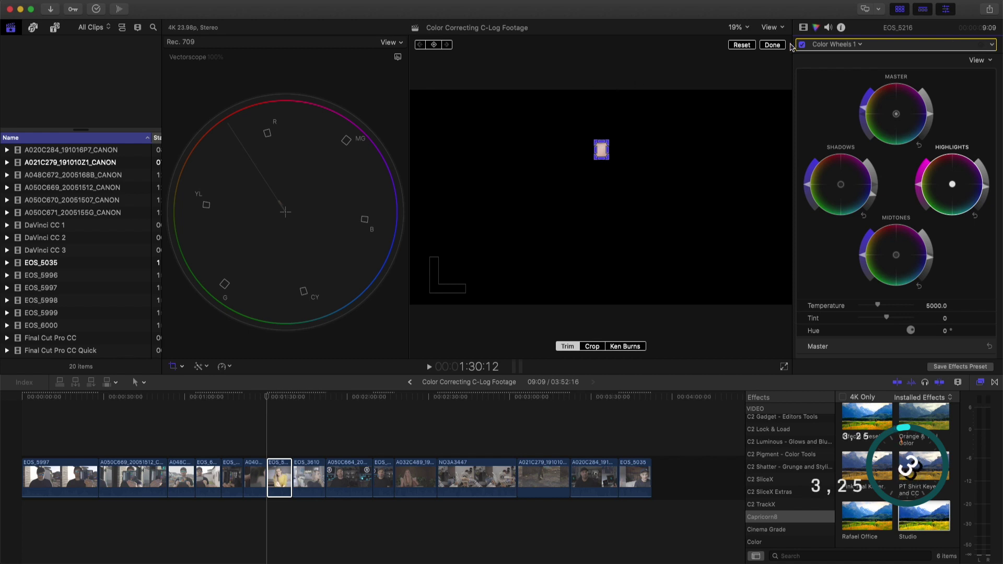
Step: Finish cropping and turn off Crop to restore the full frame
left_click(769, 45)
left_click(803, 27)
left_click(802, 220)
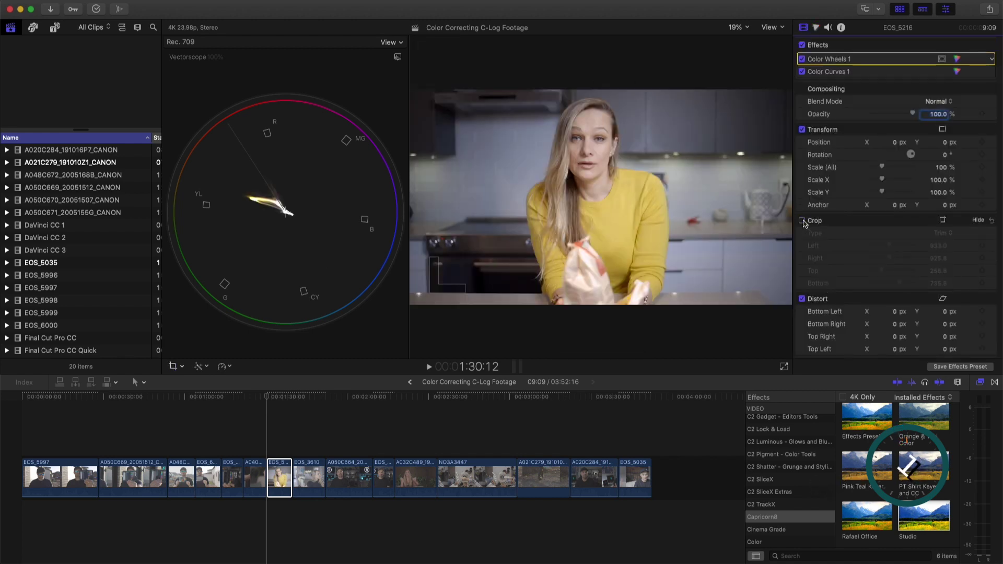
Step: Toggle all effects off and on three times to compare against the ungraded image
left_click(802, 46)
left_click(802, 45)
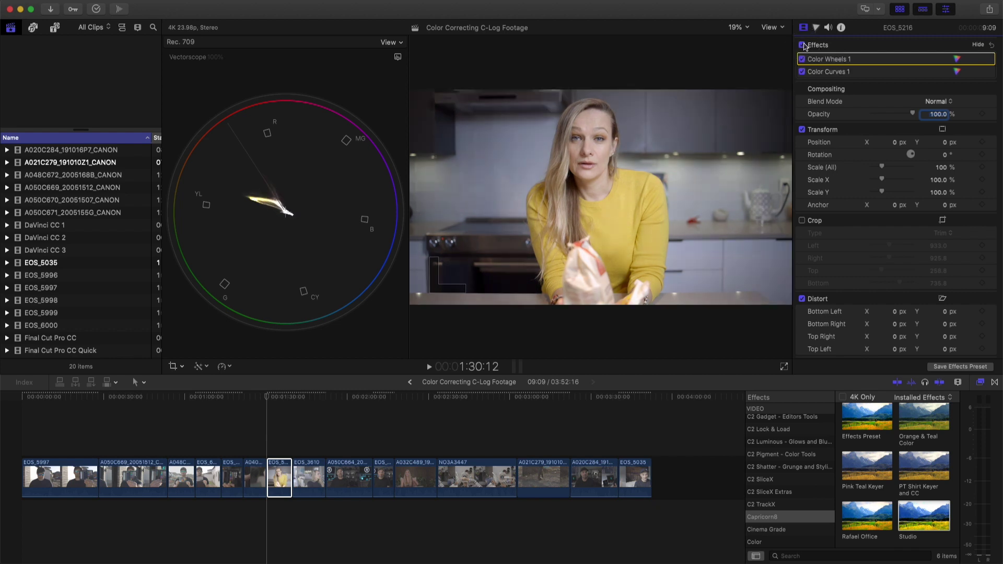
left_click(802, 45)
left_click(802, 45)
left_click(803, 45)
left_click(803, 45)
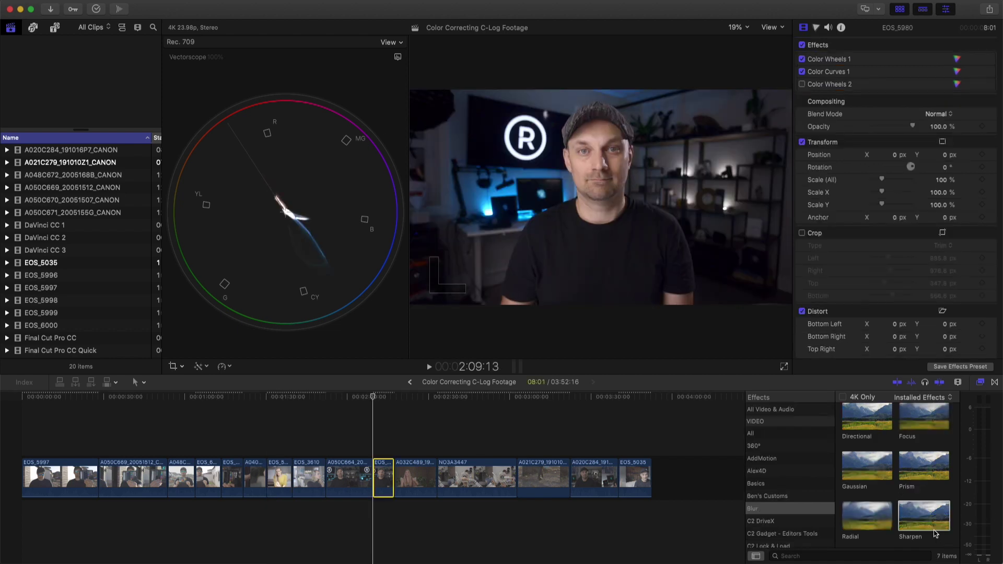
Step: Add Sharpen to the studio clip, try Amount near 6.38, then settle on 2.5 enabled
double_click(927, 522)
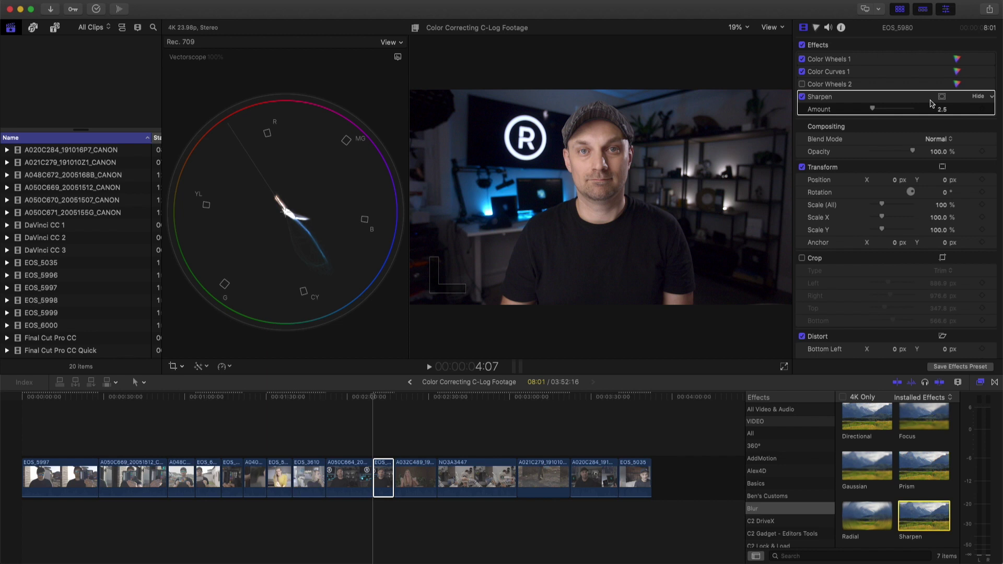
left_click_drag(872, 109, 870, 110)
left_click(875, 110)
left_click_drag(872, 109, 874, 111)
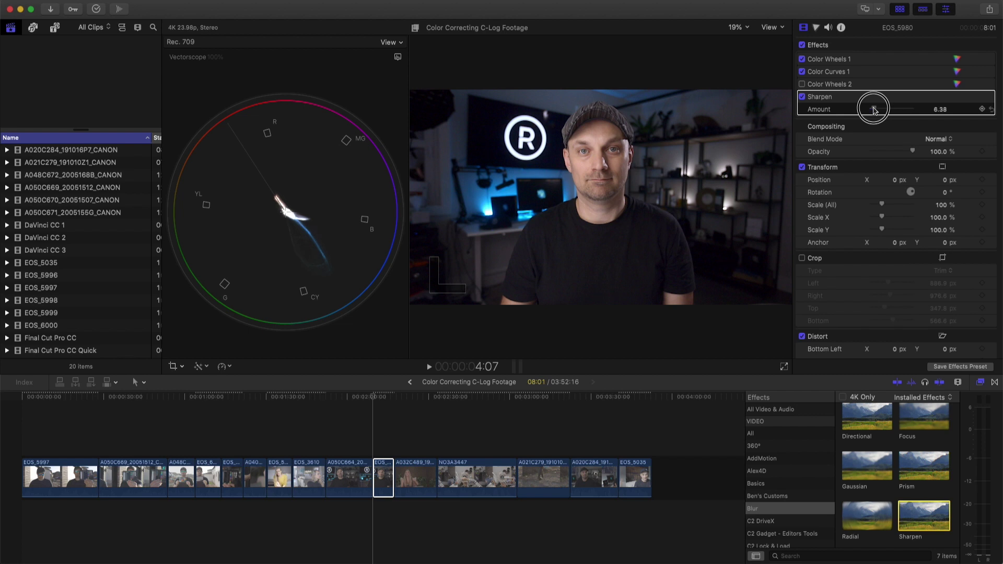
left_click_drag(874, 110, 871, 110)
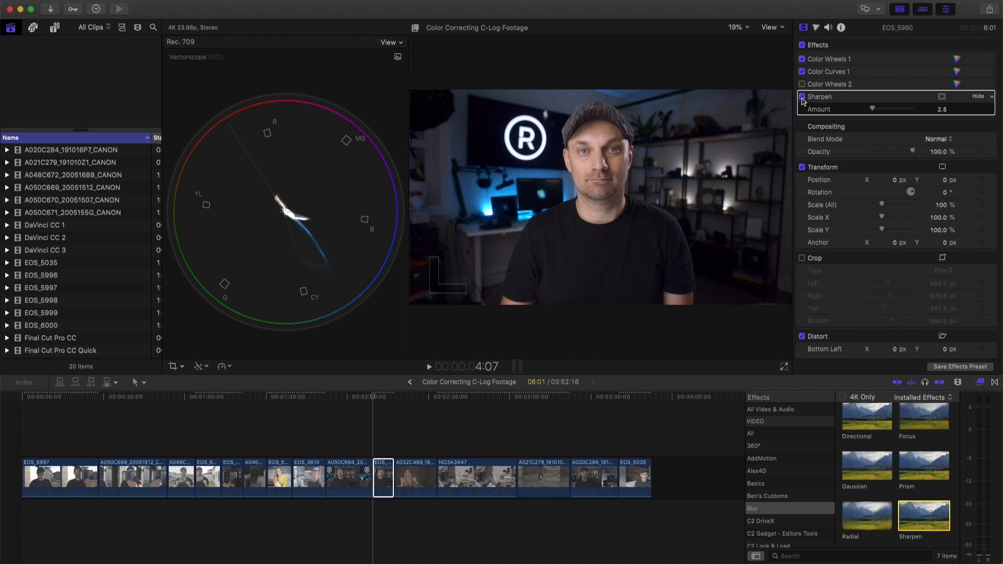
left_click(802, 97)
Step: Search 'vig' and apply the Vignette effect to the studio clip
left_click(786, 556)
type("vig")
left_click_drag(866, 426, 383, 478)
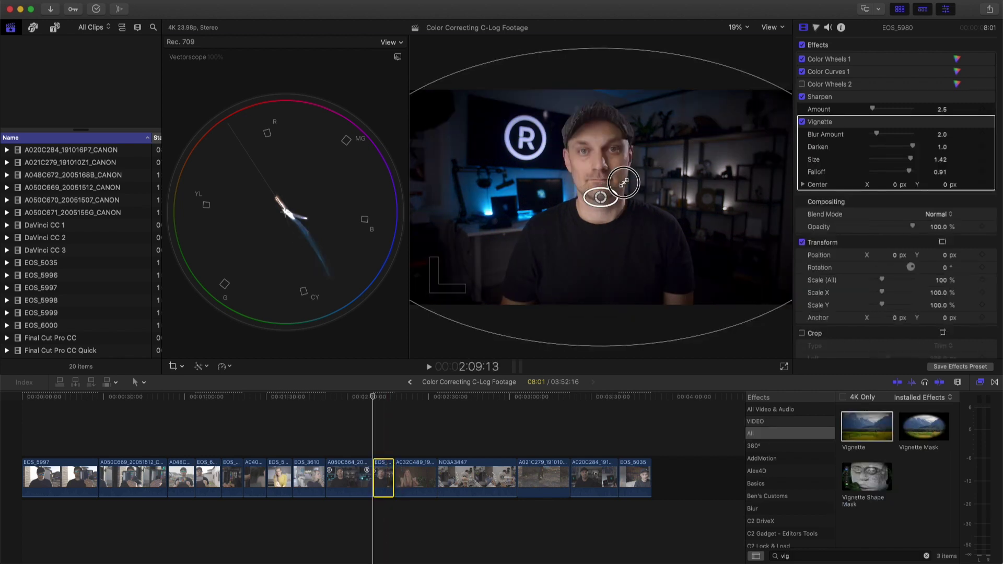
Step: Shrink the vignette and centre it on the man's face, toggling it to compare
left_click_drag(643, 156, 633, 166)
left_click_drag(601, 197, 604, 176)
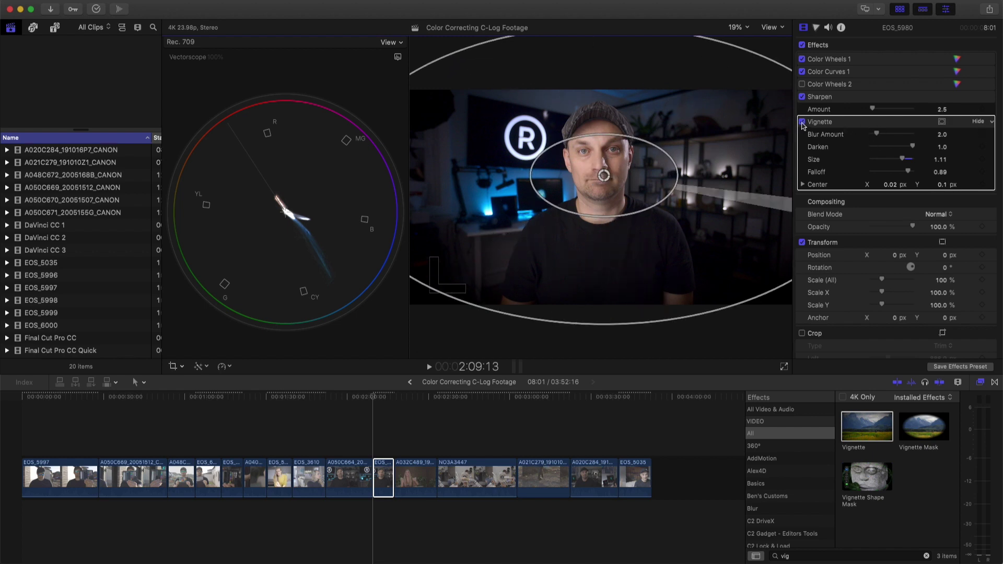
left_click(820, 96)
left_click(802, 122)
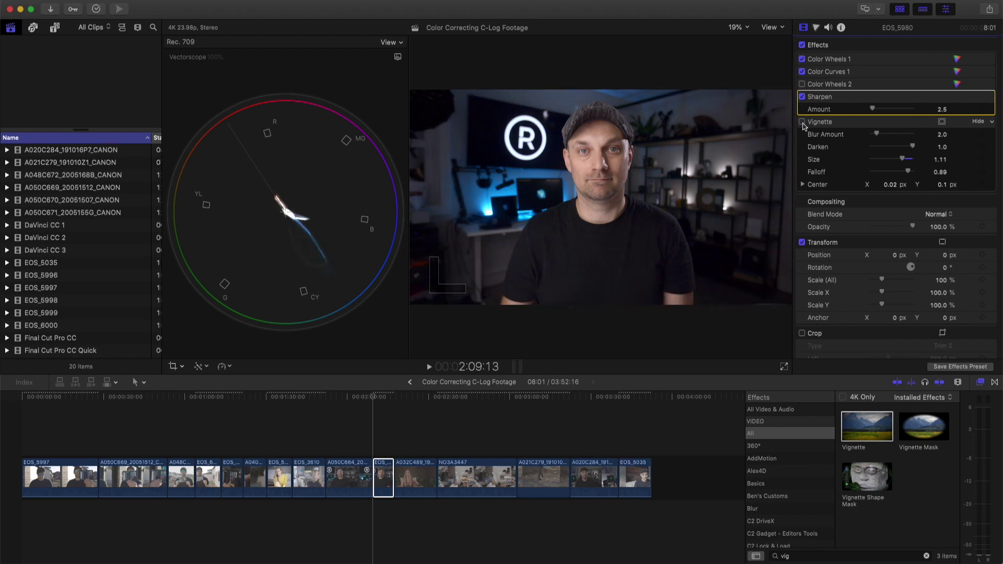
left_click(802, 121)
left_click(803, 122)
left_click(802, 121)
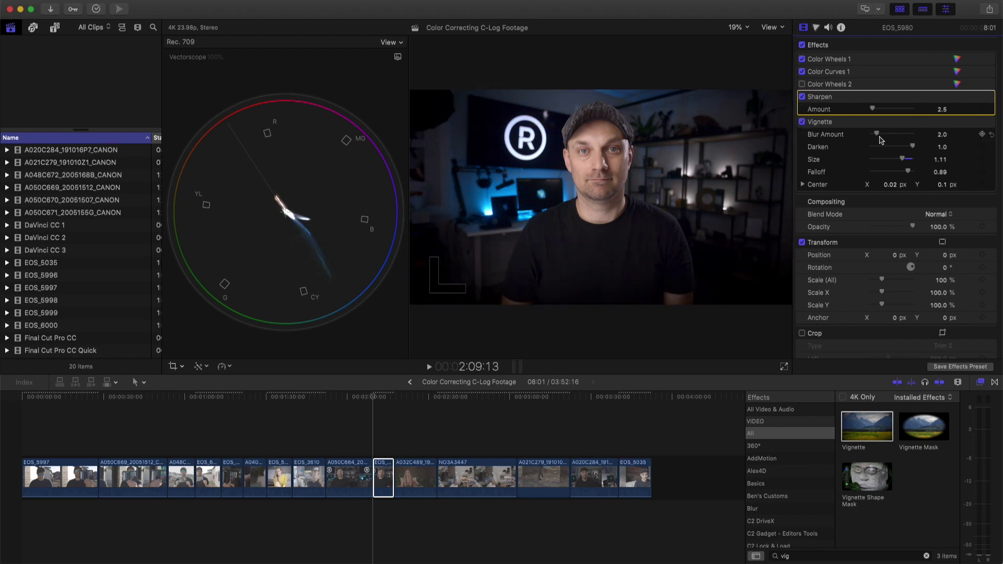
Step: Lower the vignette Darken to 0.42, compare it on and off, then disable all effects
left_click_drag(912, 148, 887, 151)
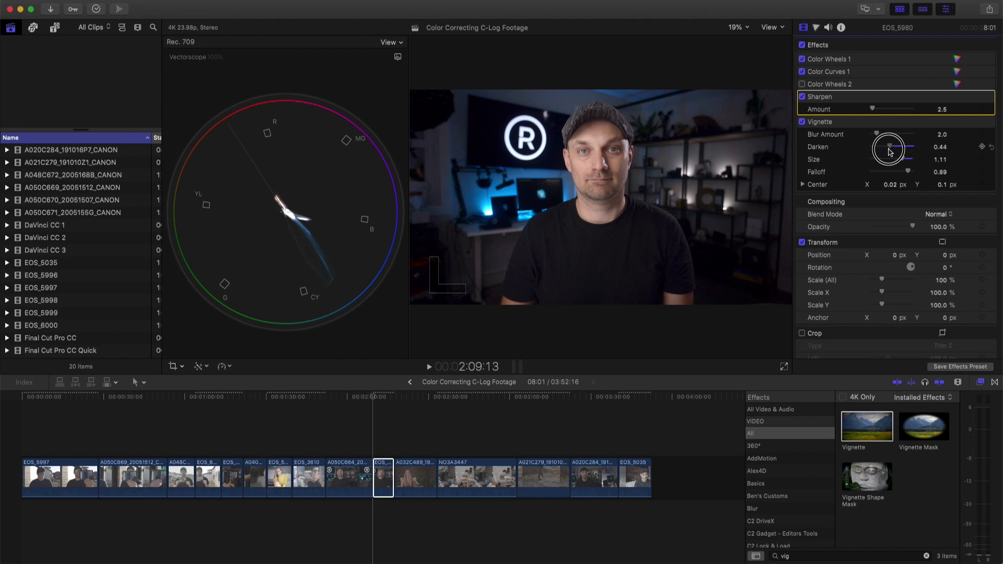
left_click(802, 122)
left_click(802, 122)
left_click(802, 123)
left_click(802, 122)
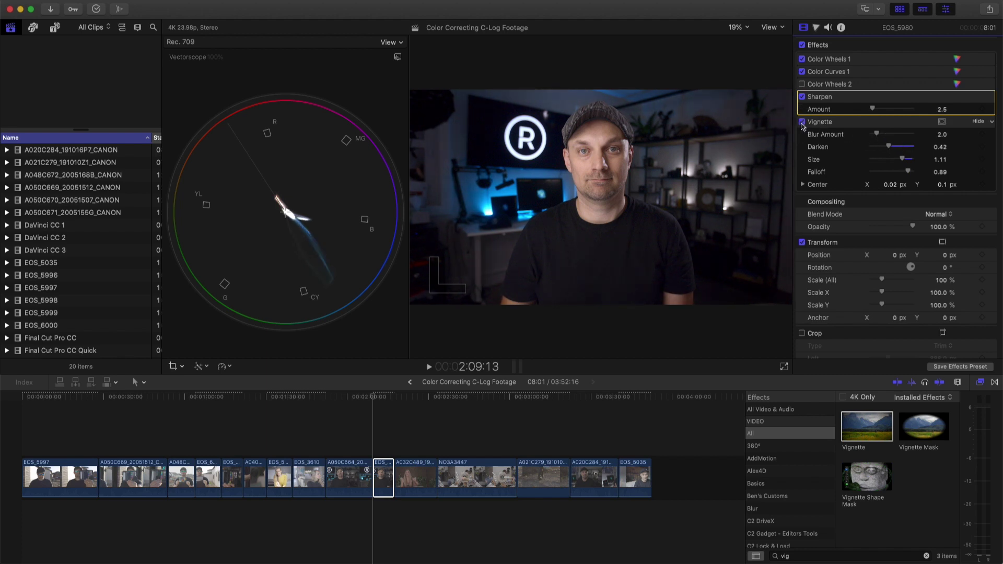
left_click(802, 122)
left_click(802, 123)
left_click(802, 45)
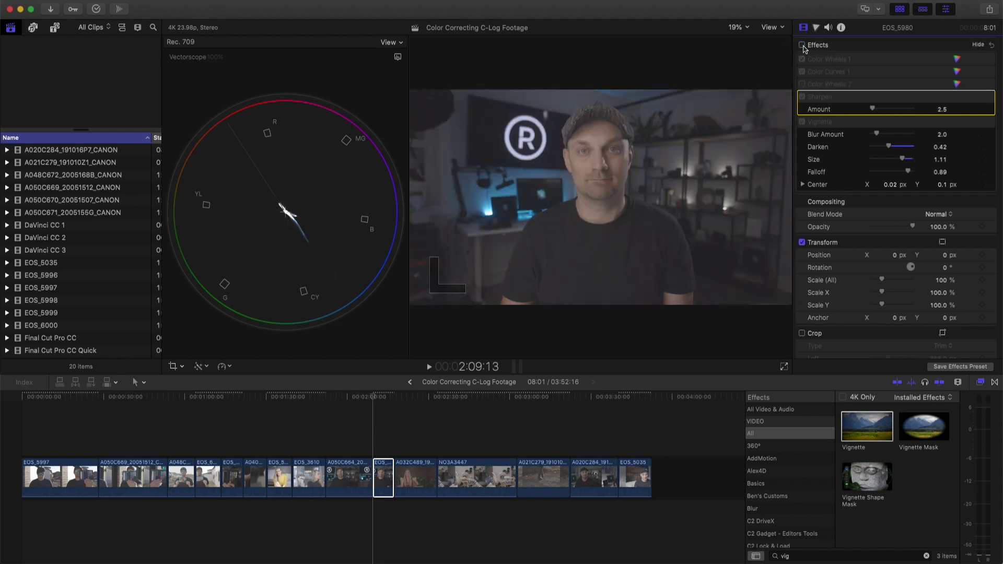
left_click(802, 45)
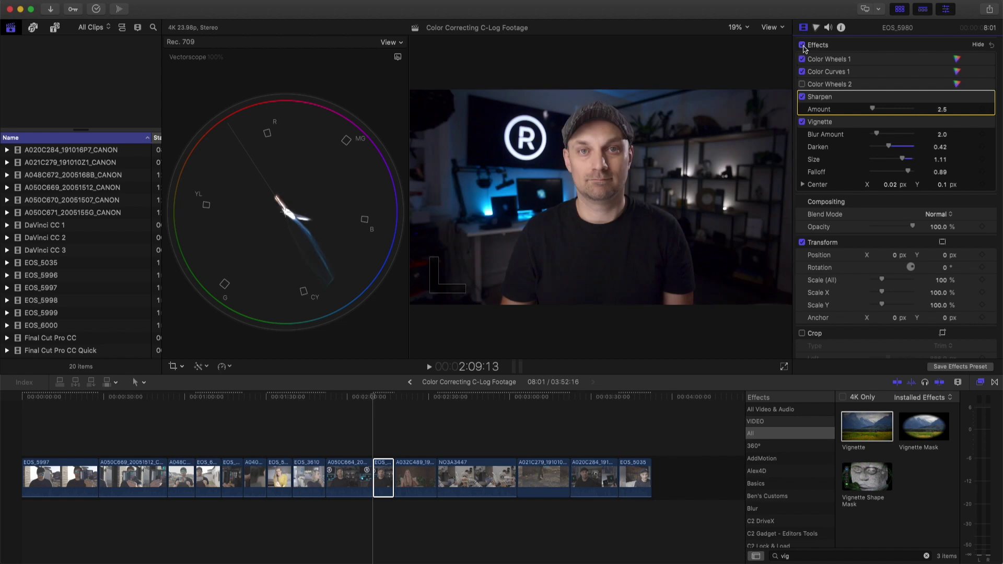
left_click(802, 45)
left_click(802, 45)
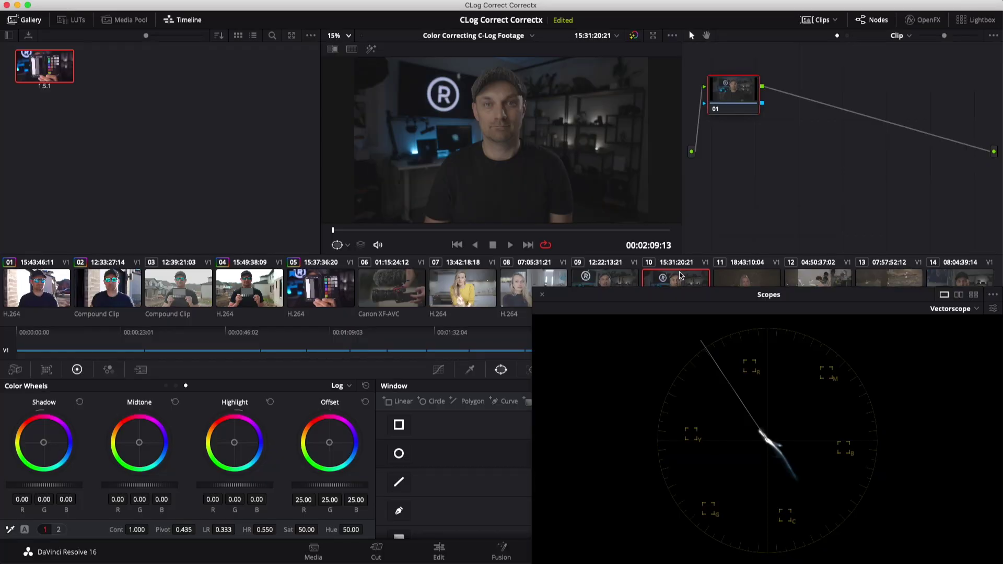
Step: Apply the saved Gallery still's grade to the studio clip
right_click(46, 72)
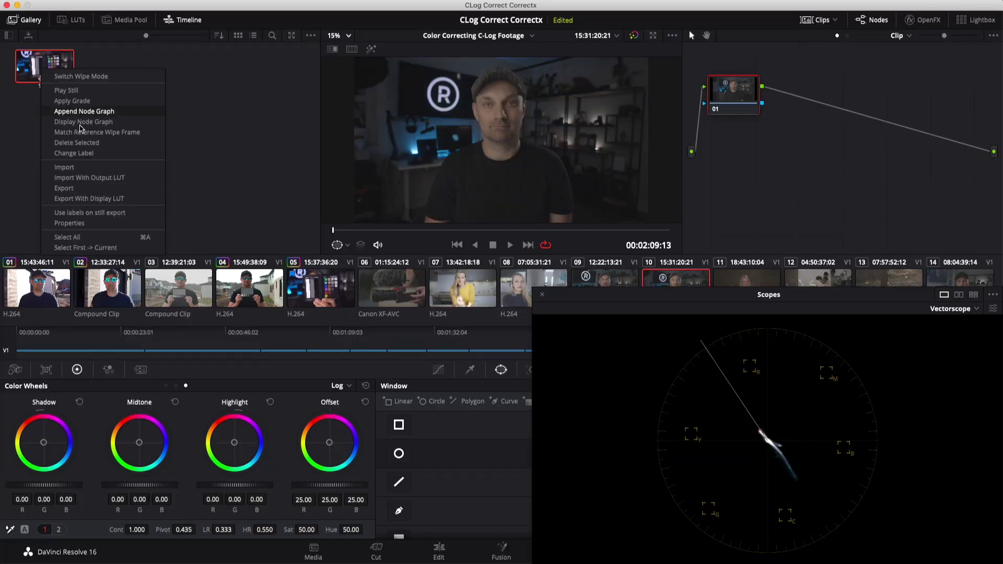
left_click(77, 101)
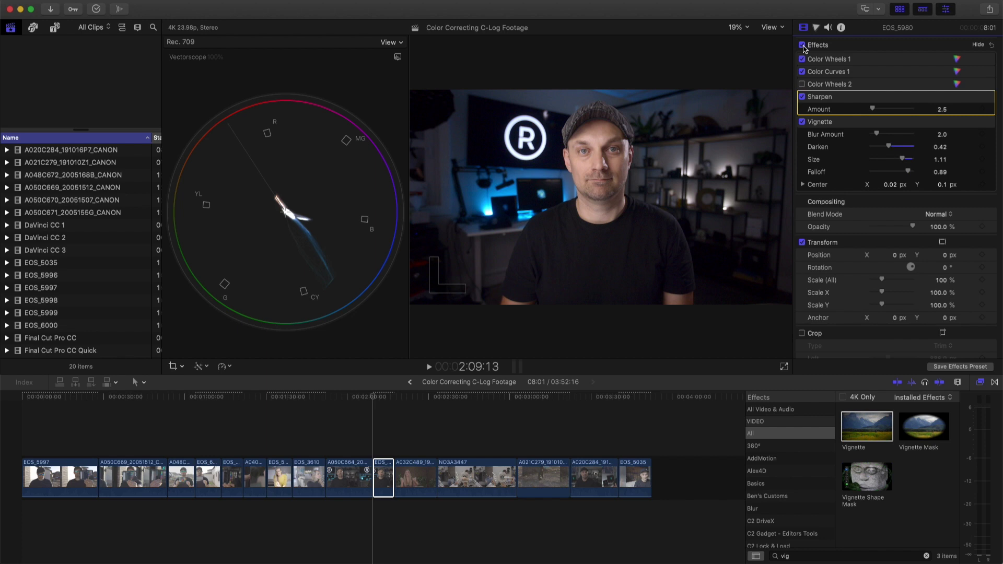
left_click(802, 46)
left_click(802, 45)
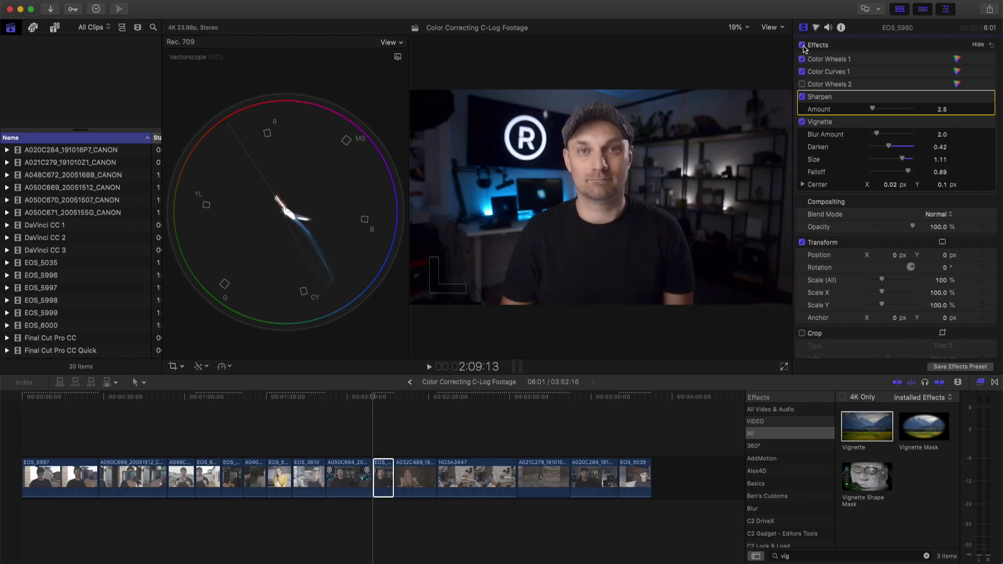